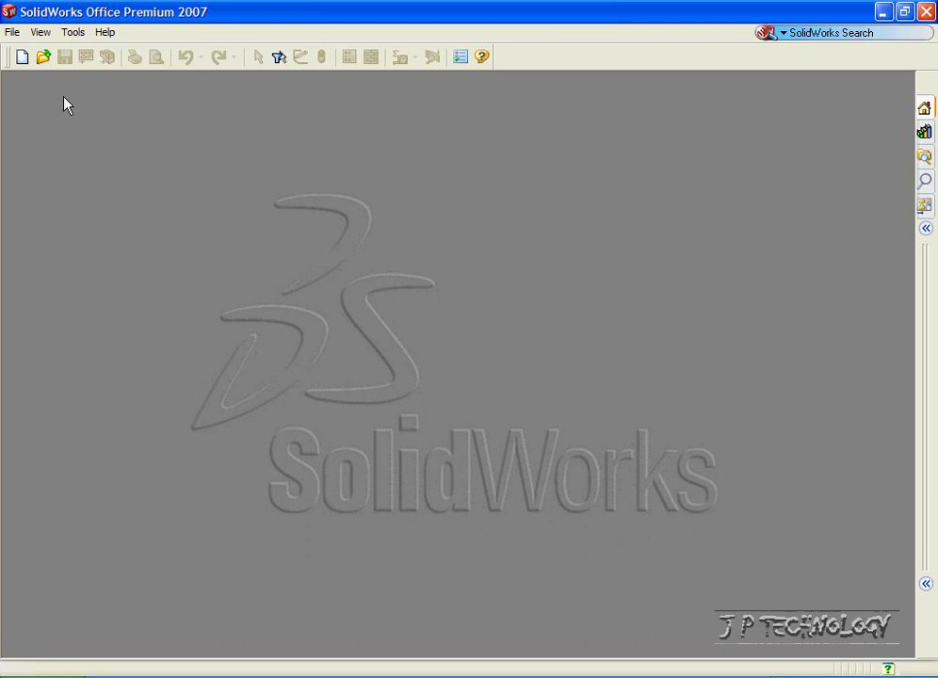
# Create a new assembly document from the ASM-MM-ANSI millimetre template
pyautogui.click(17, 35)
pyautogui.click(37, 54)
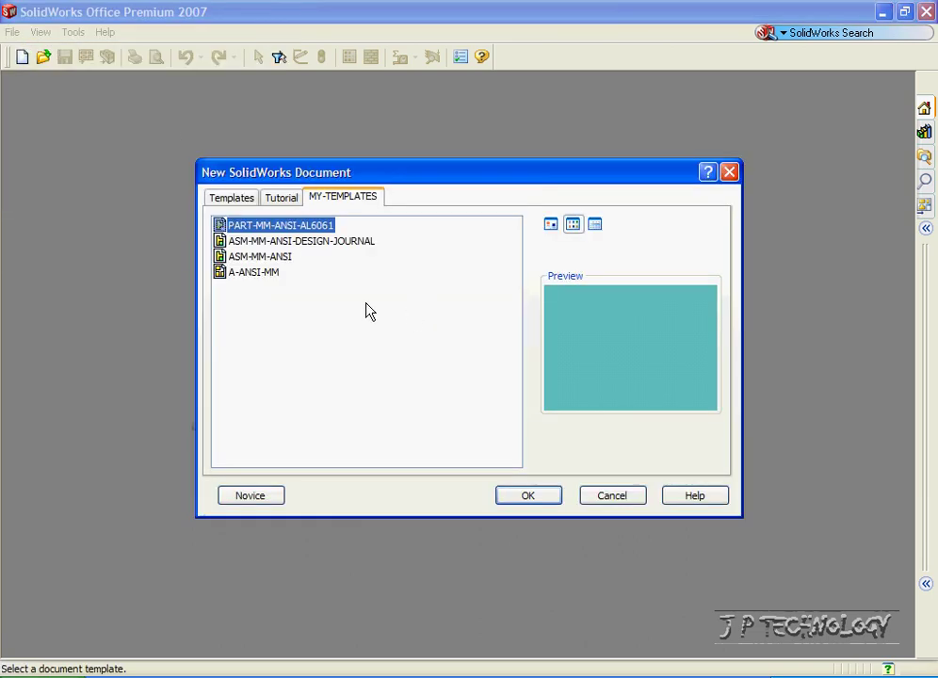
pyautogui.click(261, 257)
pyautogui.click(535, 497)
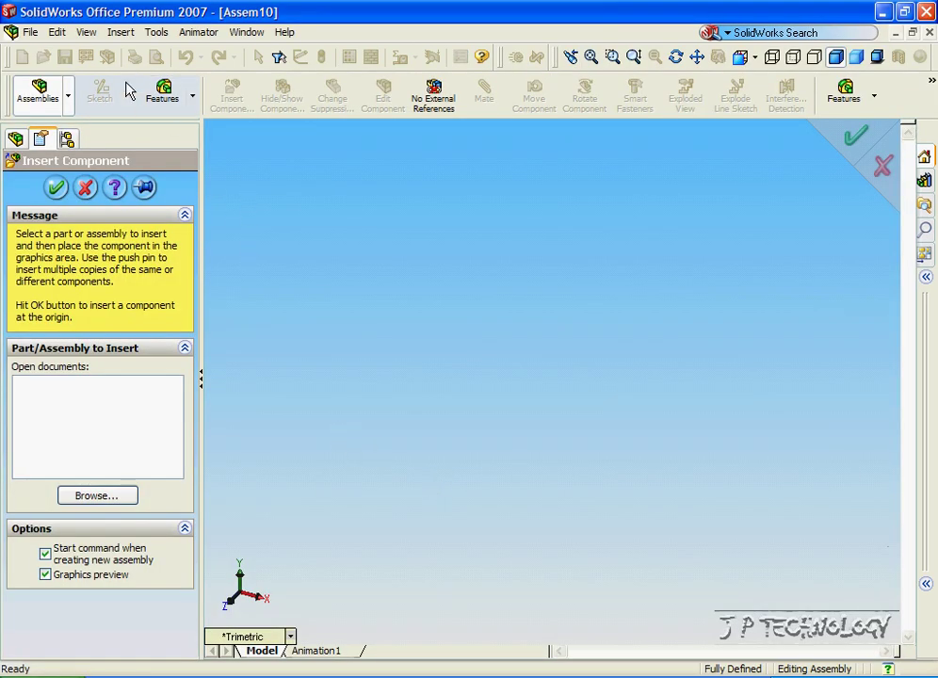
# Show the origin and load Ball Bearing Inner Housing.SLDPRT for placement in the assembly
pyautogui.click(85, 32)
pyautogui.click(132, 219)
pyautogui.click(97, 495)
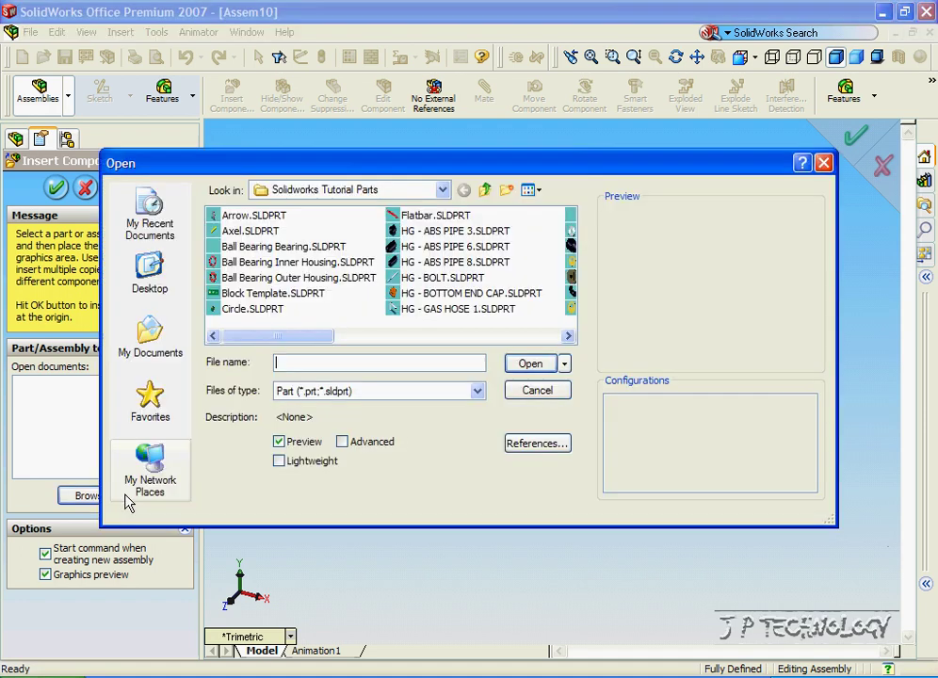
pyautogui.click(264, 247)
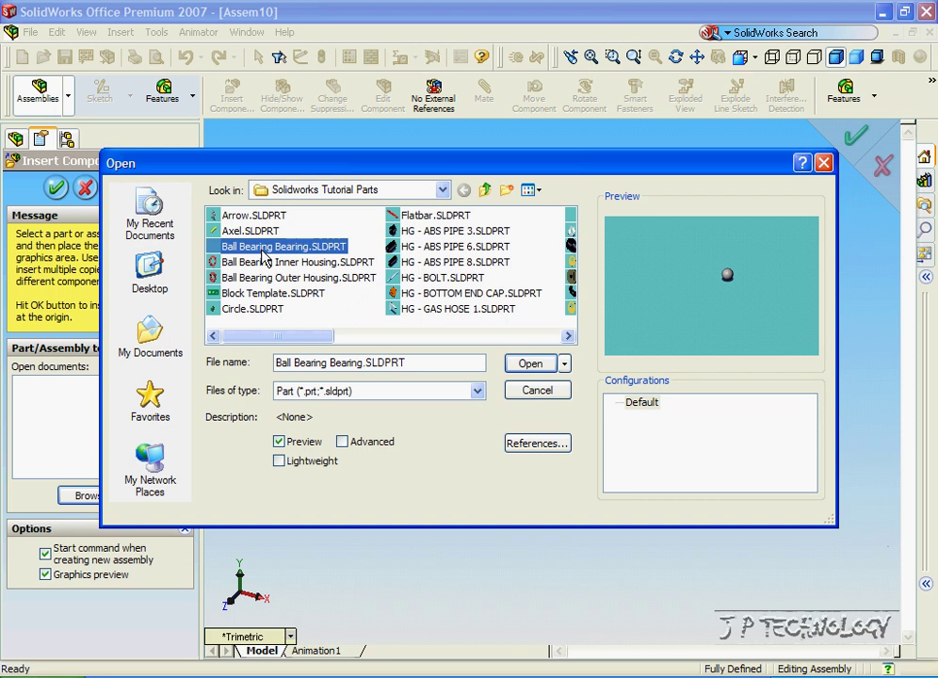
pyautogui.click(268, 262)
pyautogui.click(293, 278)
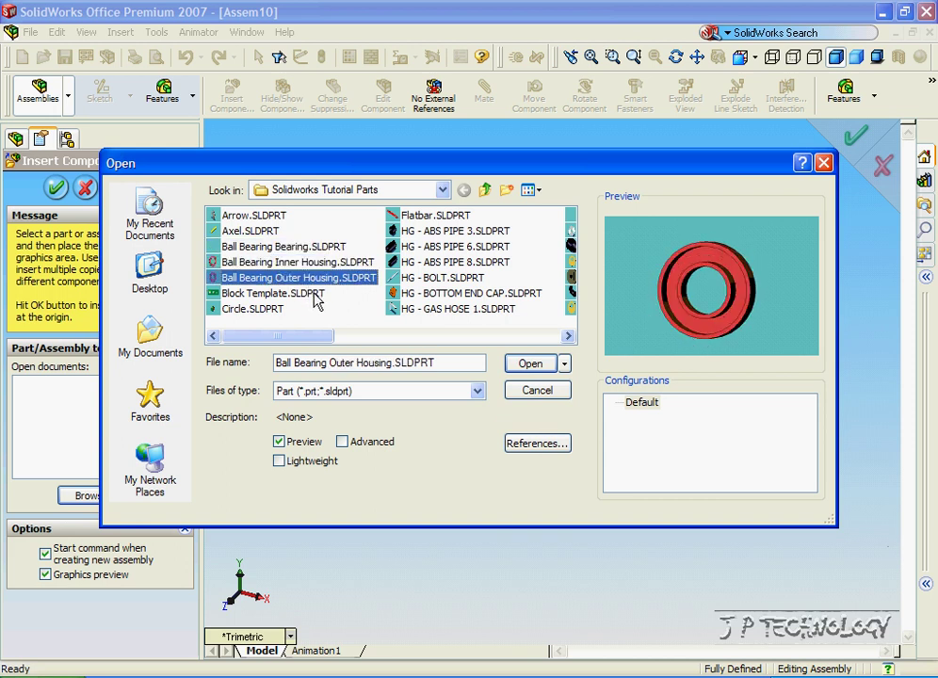
pyautogui.click(323, 268)
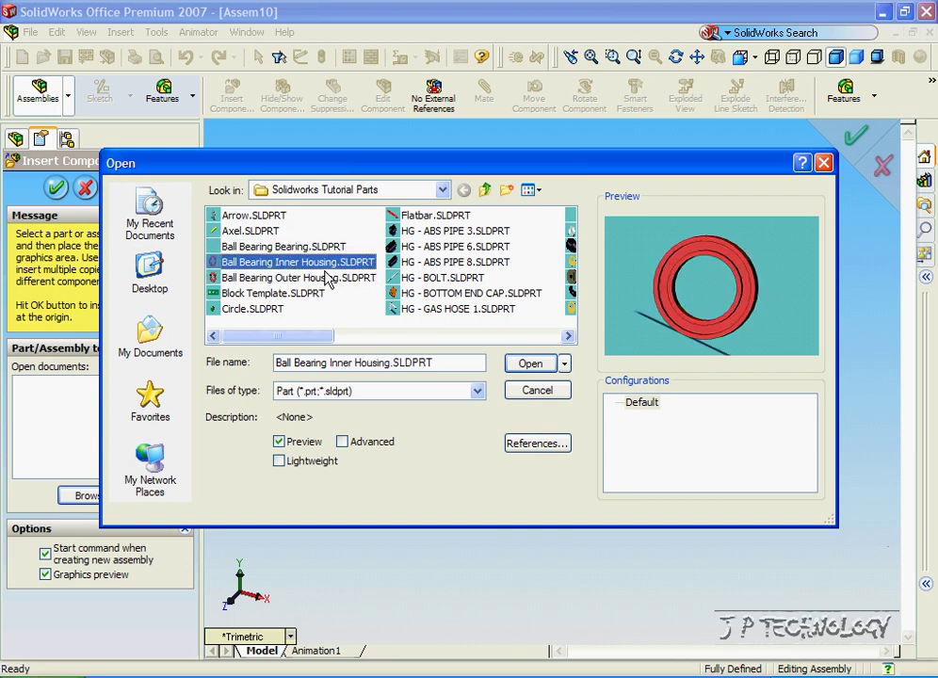
pyautogui.click(527, 362)
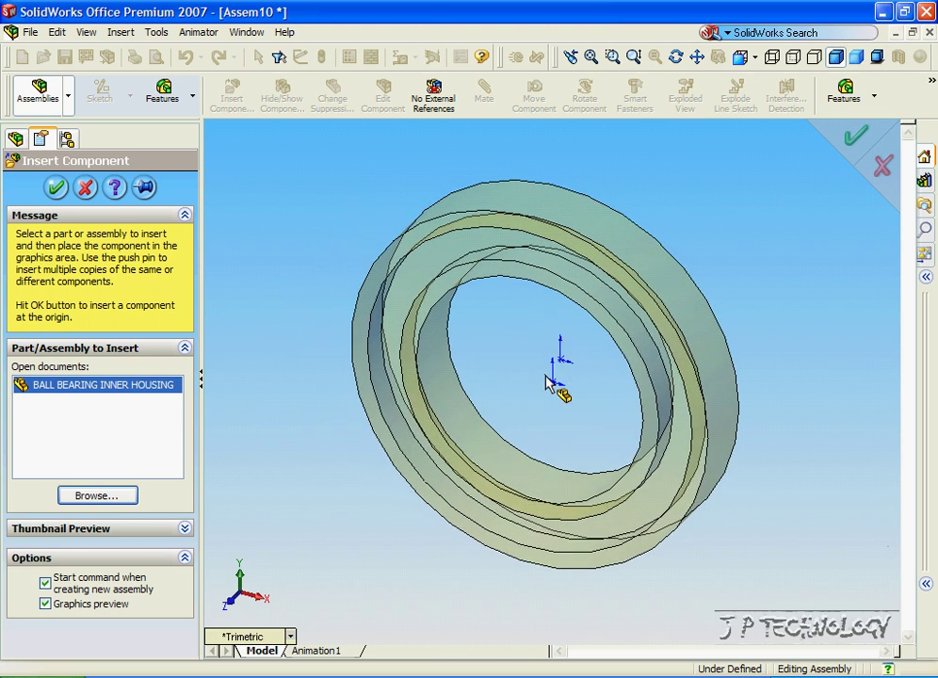
# Place the inner housing ring, then insert a Ball Bearing Bearing ball to its left
pyautogui.click(556, 387)
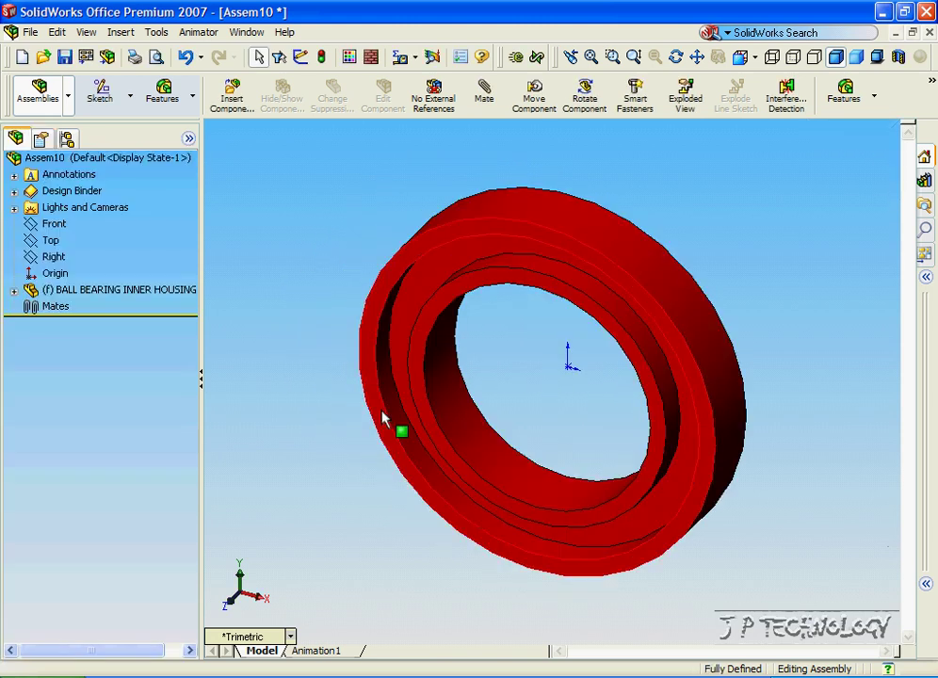
pyautogui.click(229, 91)
pyautogui.click(80, 496)
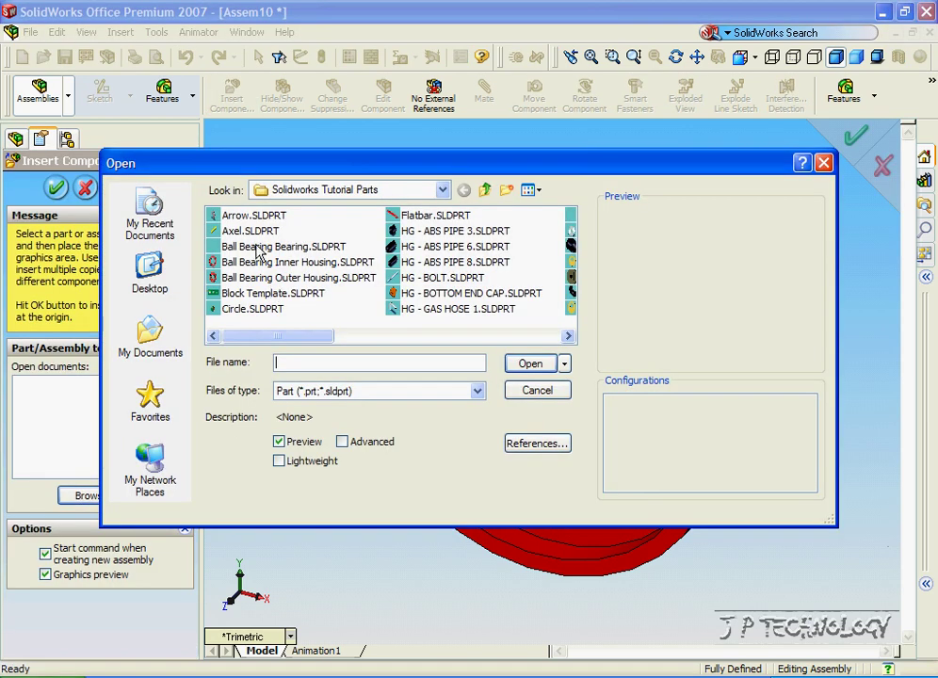
pyautogui.click(247, 246)
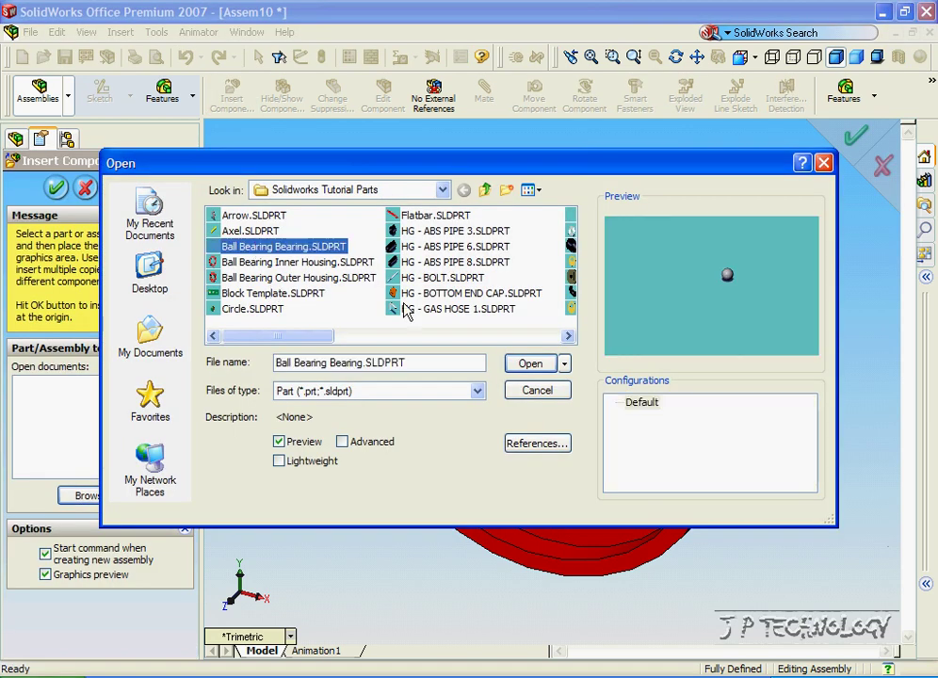
pyautogui.click(524, 364)
pyautogui.click(292, 292)
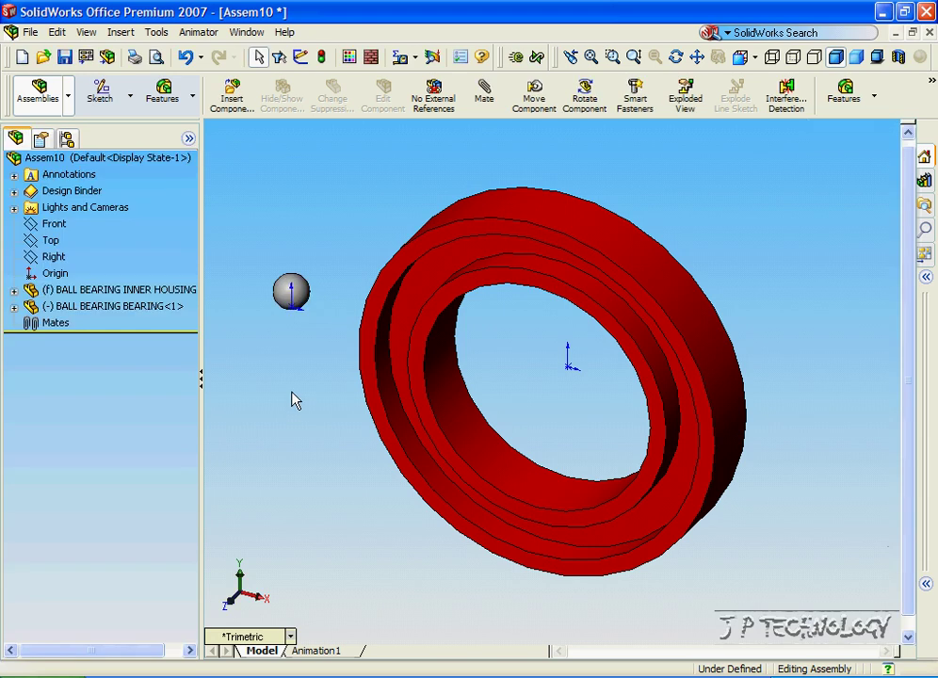
pyautogui.press('Right')
pyautogui.press('Right')
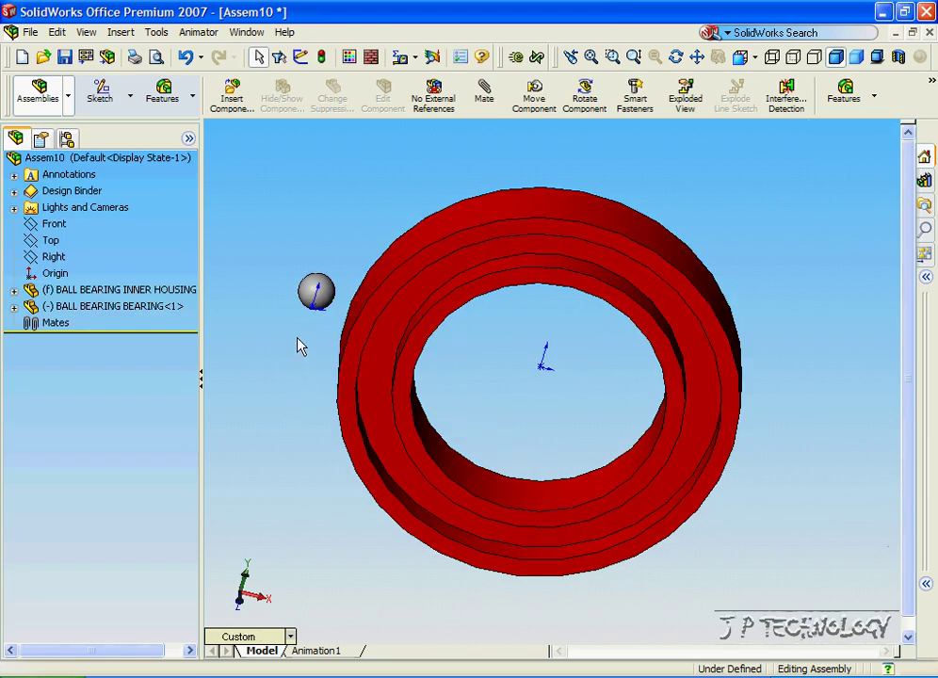
# Mate the ball tangent to the ring's track face (Tangent1)
pyautogui.click(299, 295)
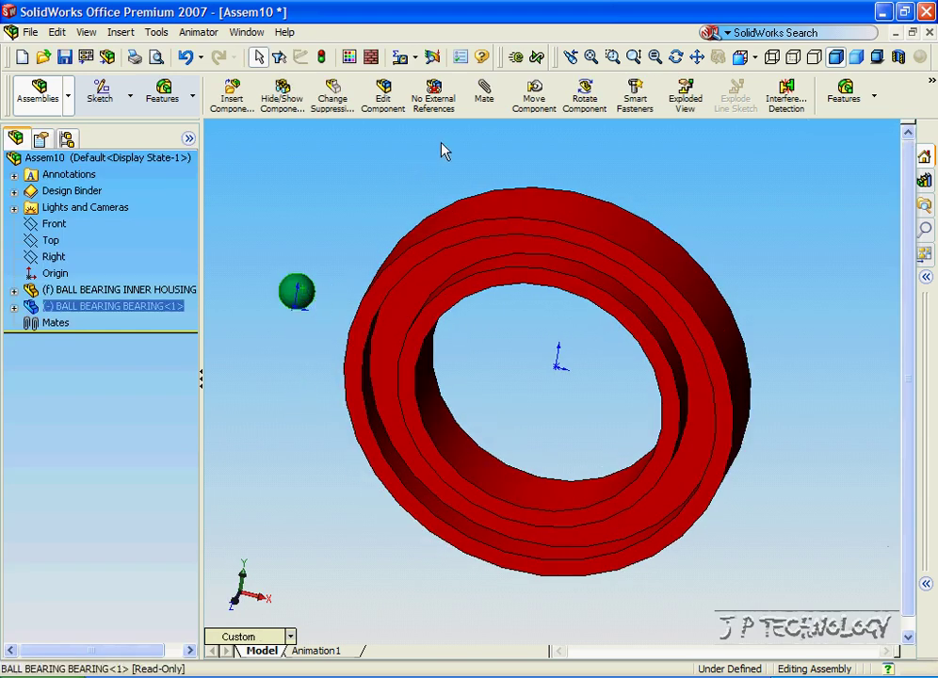
pyautogui.click(490, 98)
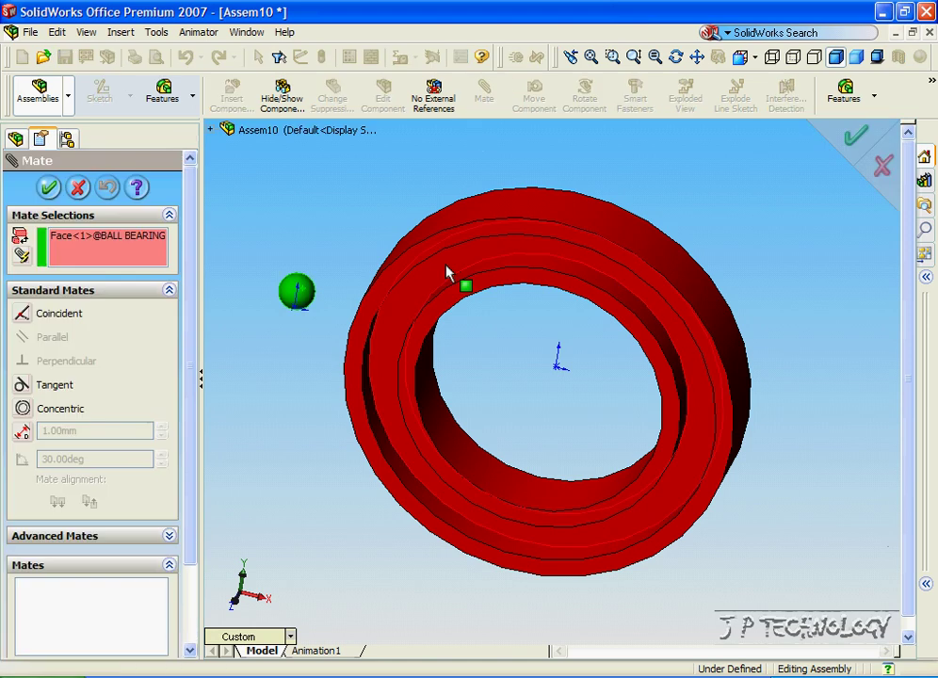
pyautogui.press('Up')
pyautogui.click(410, 304)
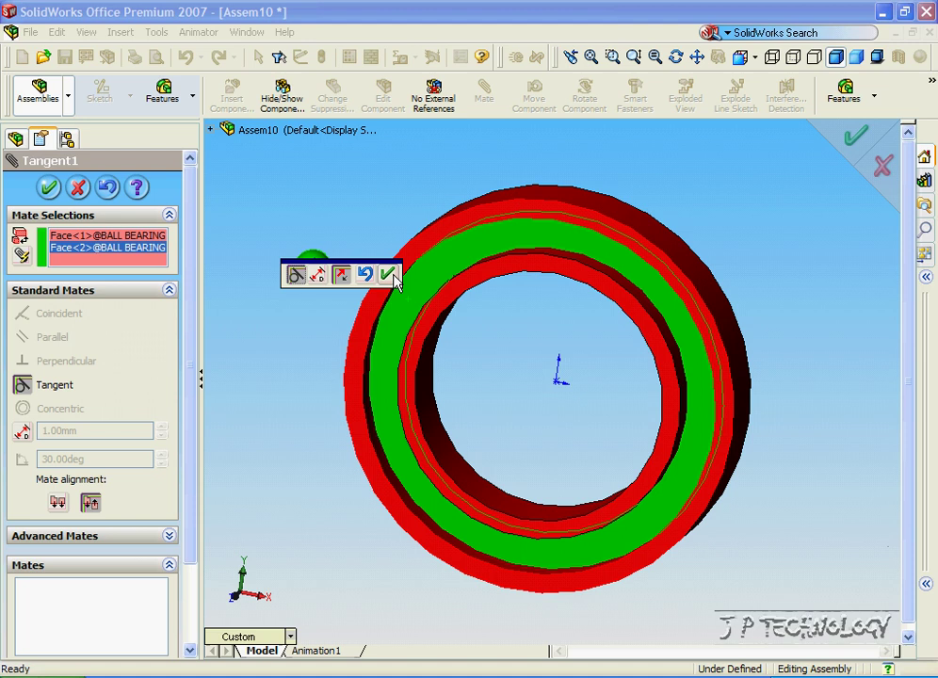
pyautogui.click(388, 275)
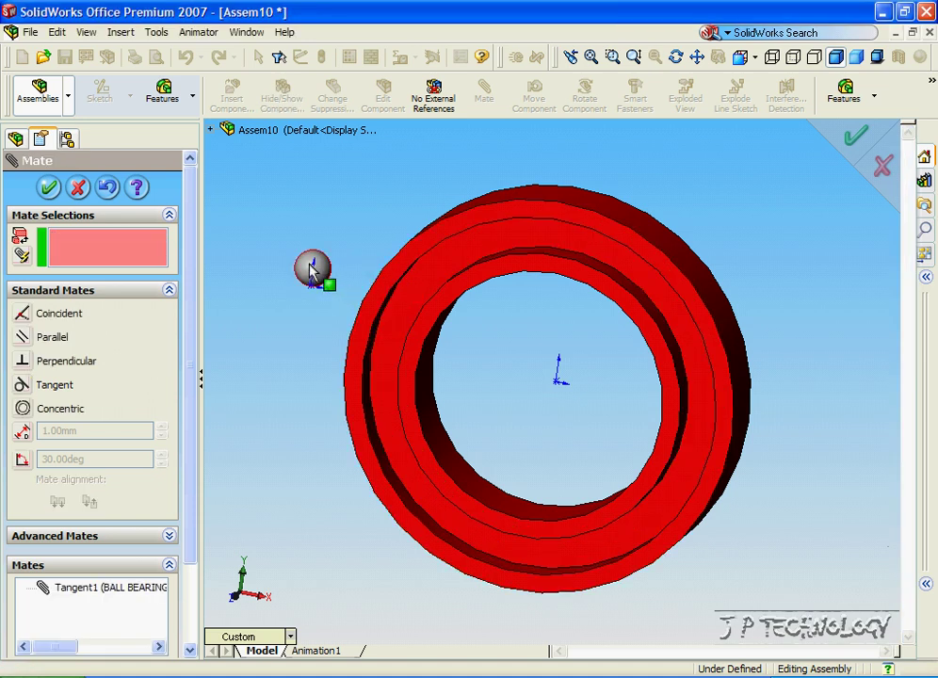
# Add a second tangent mate between the ball and the ring's inner track face (Tangent2)
pyautogui.click(314, 271)
pyautogui.moveTo(313, 272); pyautogui.dragTo(473, 329, button='middle')
pyautogui.click(473, 325)
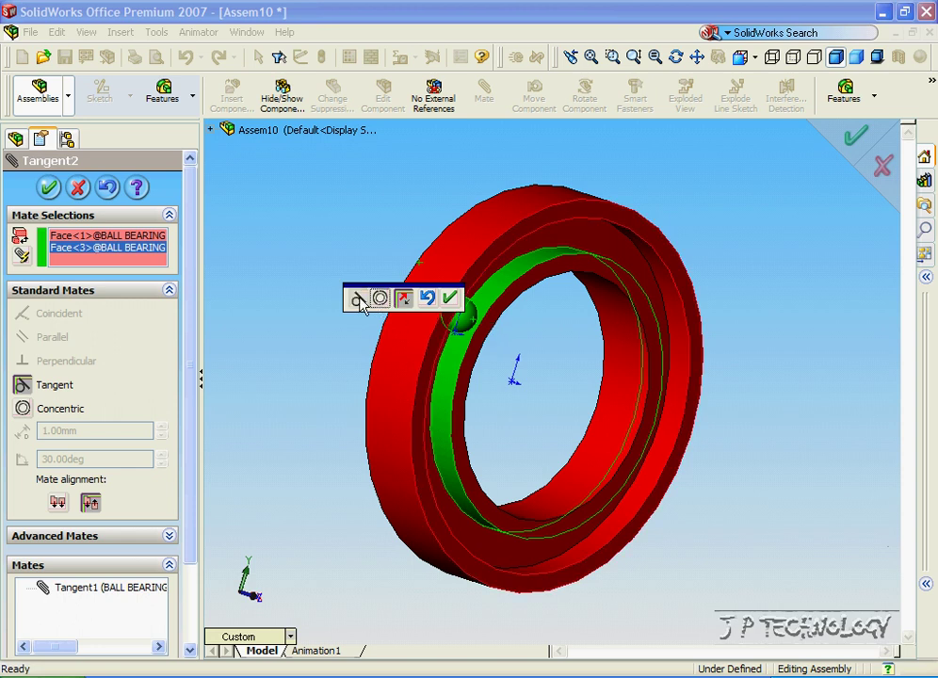
pyautogui.click(449, 298)
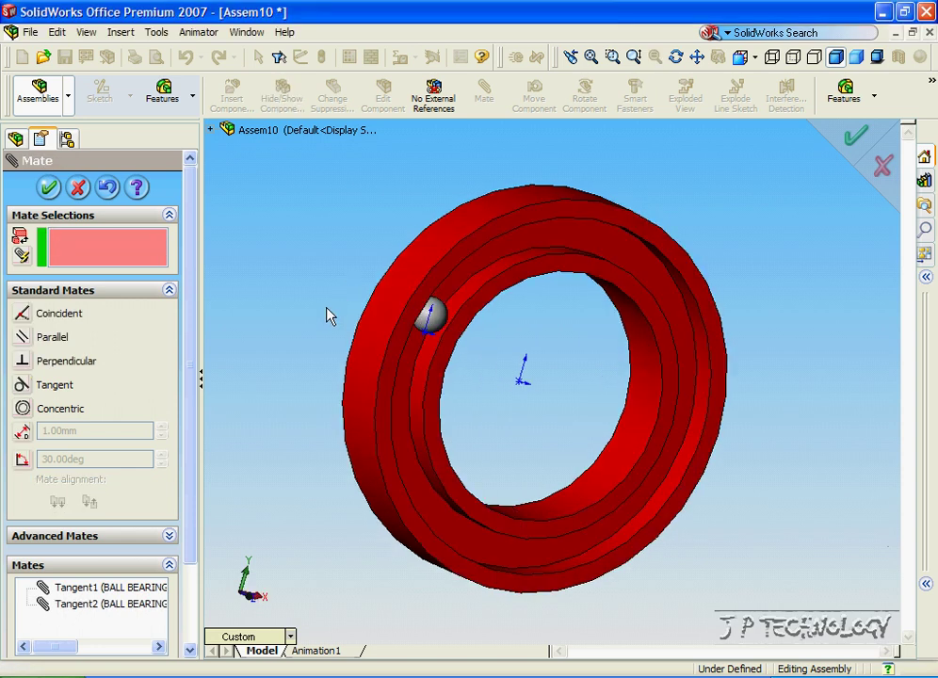
pyautogui.press('Right')
pyautogui.press('Right')
pyautogui.press('Up')
pyautogui.press('Up')
pyautogui.press('Up')
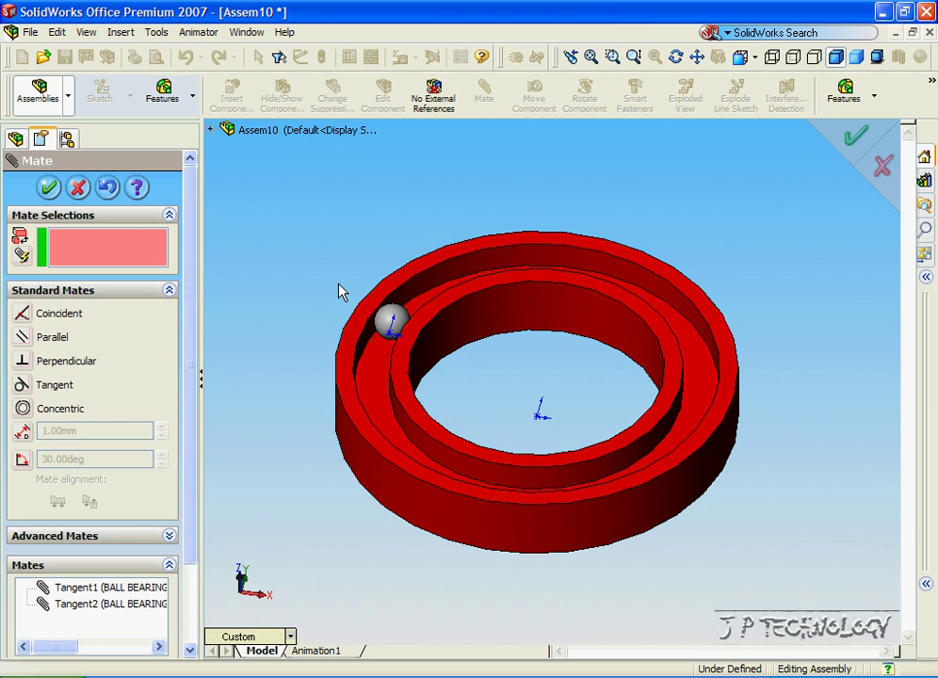
pyautogui.press('Down')
pyautogui.press('Down')
pyautogui.press('Down')
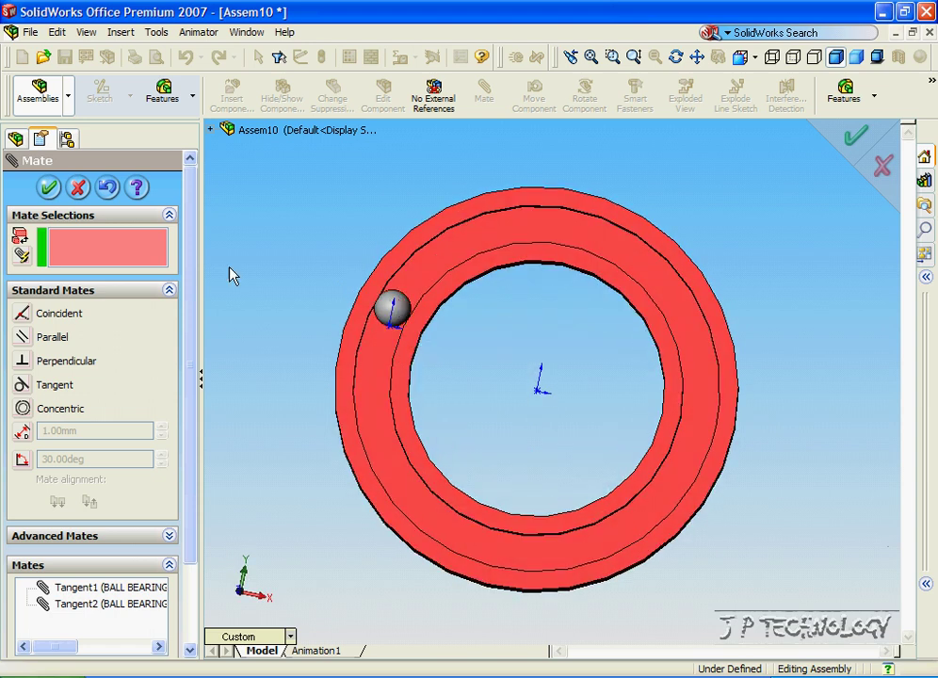
# Close the Mate PropertyManager and slide the ball along the ring's groove
pyautogui.click(48, 188)
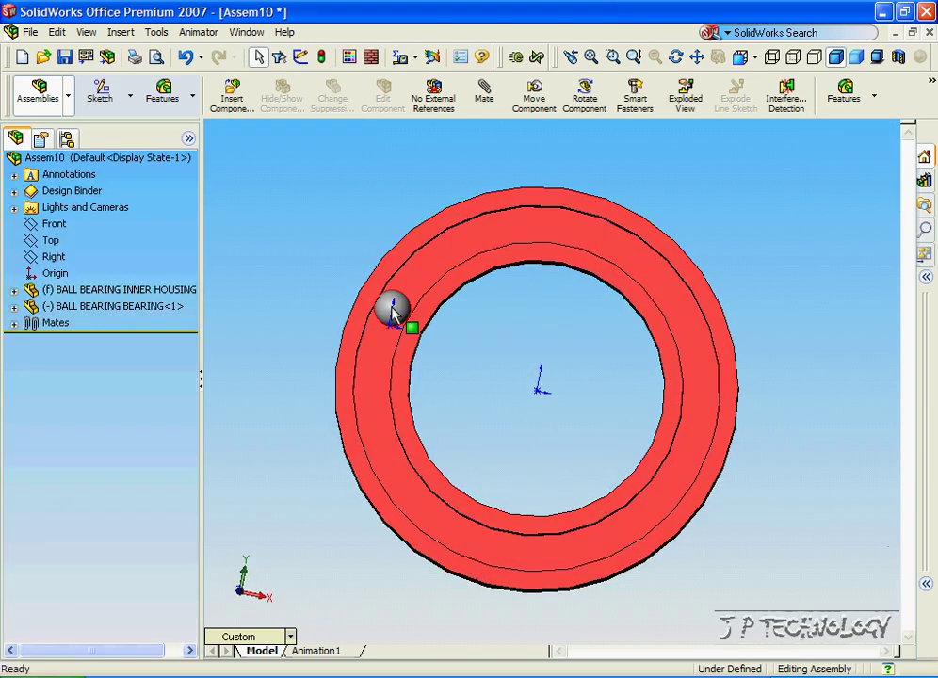
pyautogui.moveTo(393, 313); pyautogui.dragTo(411, 302)
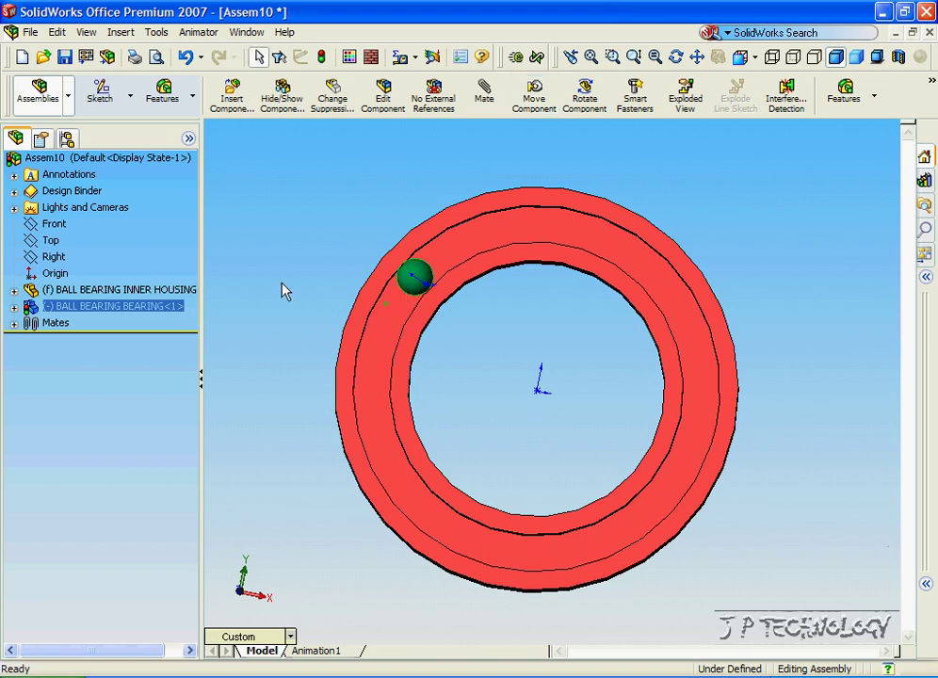
# Insert a second Ball Bearing Bearing ball left of the ring and select it
pyautogui.click(232, 98)
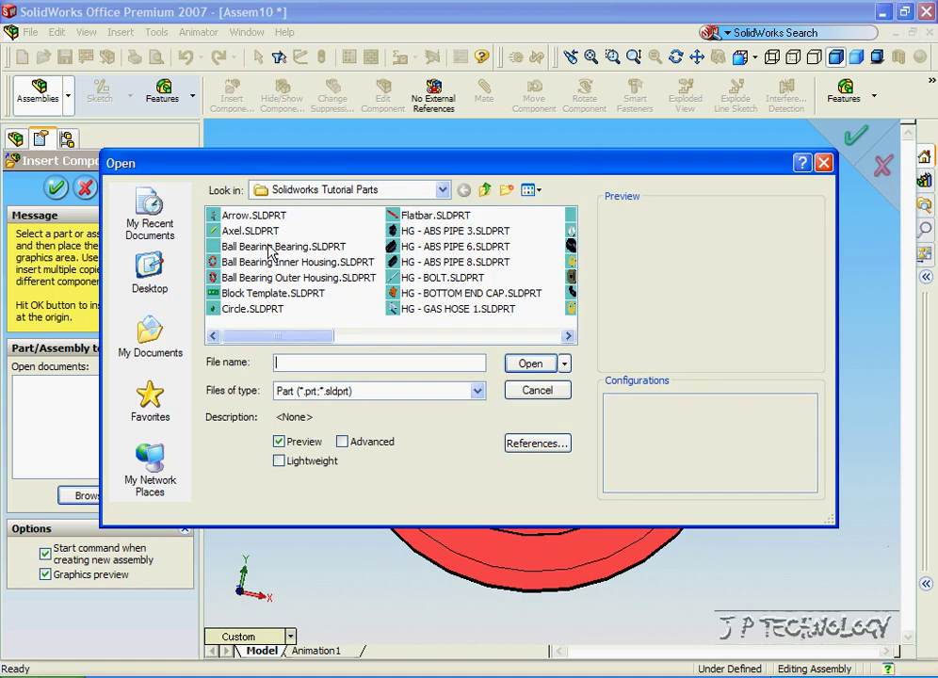
pyautogui.click(283, 246)
pyautogui.click(530, 363)
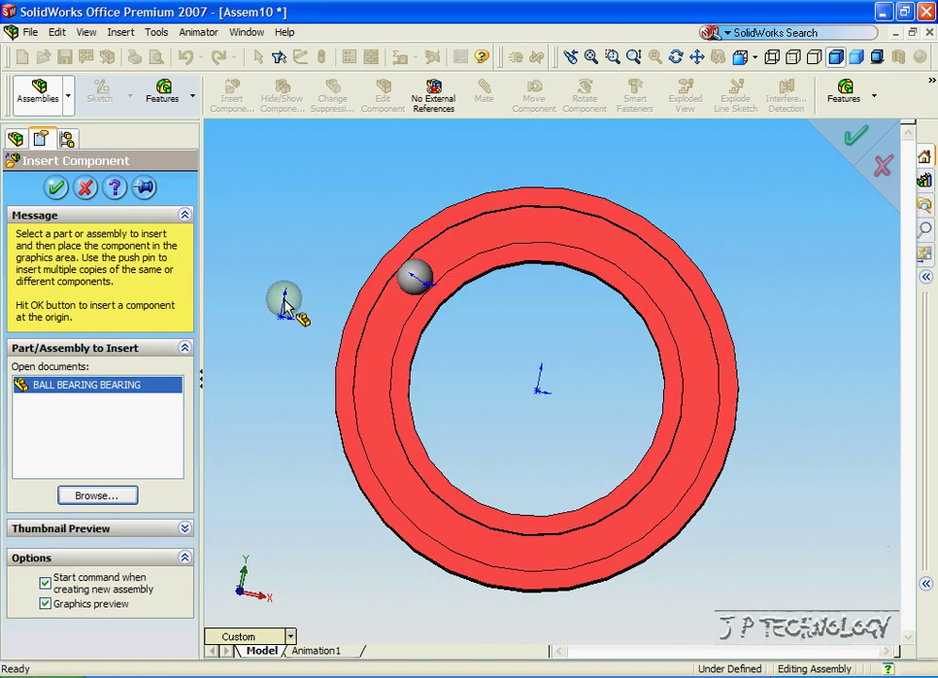
pyautogui.click(292, 300)
pyautogui.click(303, 299)
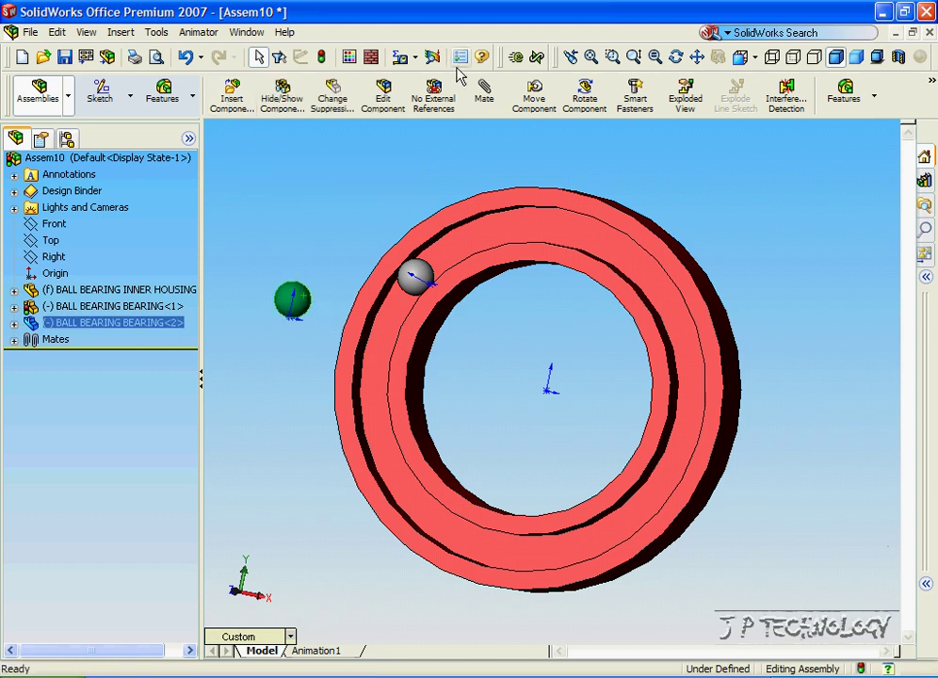
# Mate the second ball tangent to both the inner and outer race faces
pyautogui.click(483, 98)
pyautogui.moveTo(406, 300); pyautogui.dragTo(463, 379, button='middle')
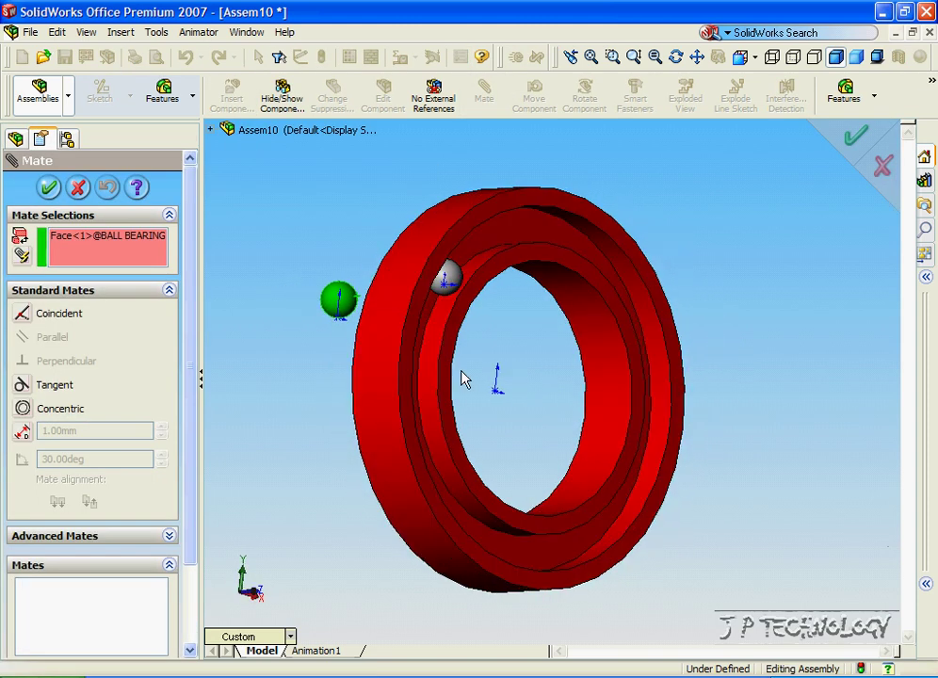
pyautogui.click(438, 380)
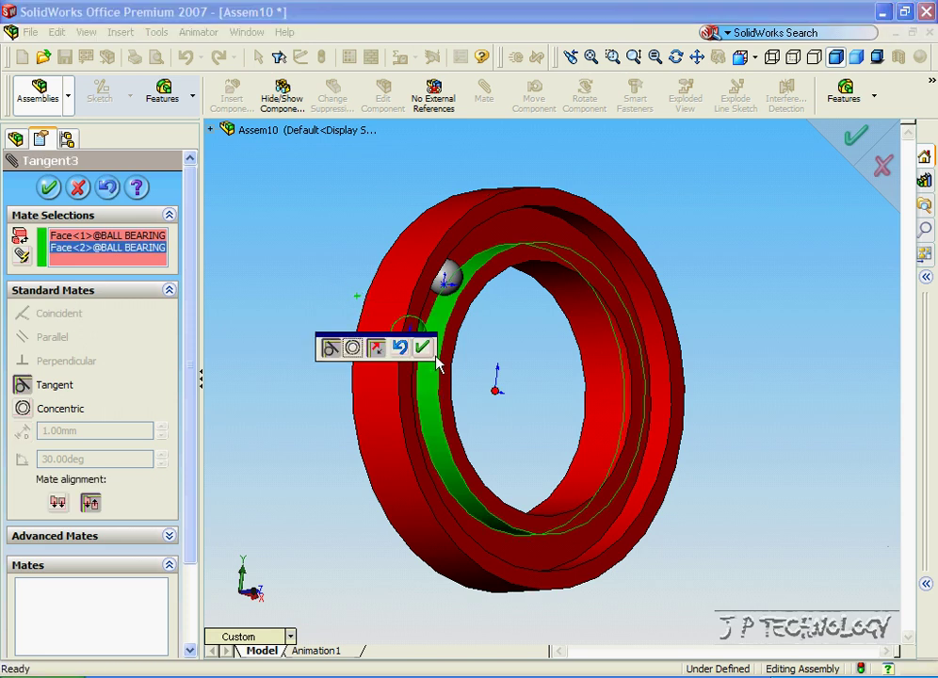
pyautogui.click(423, 349)
pyautogui.click(388, 335)
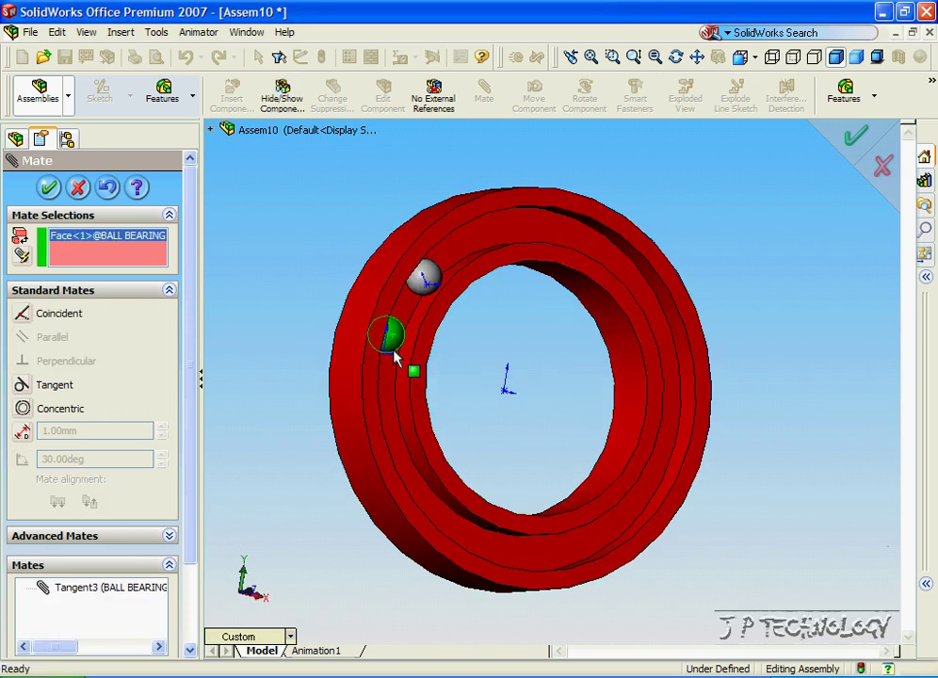
pyautogui.click(389, 395)
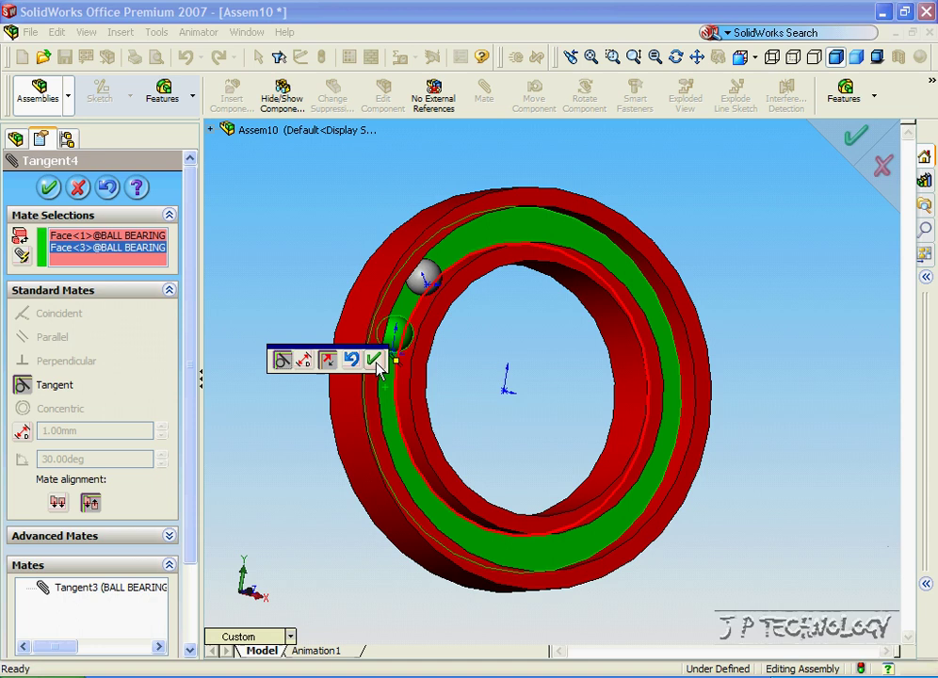
pyautogui.click(375, 362)
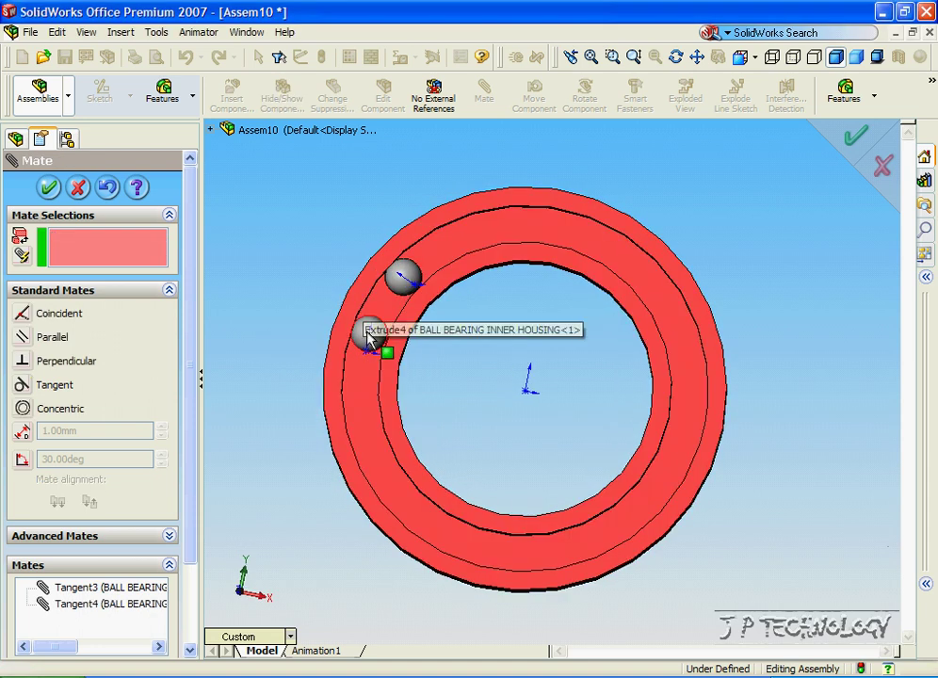
# Add a 0 mm distance mate between the two balls, then slide the ball to test
pyautogui.click(368, 331)
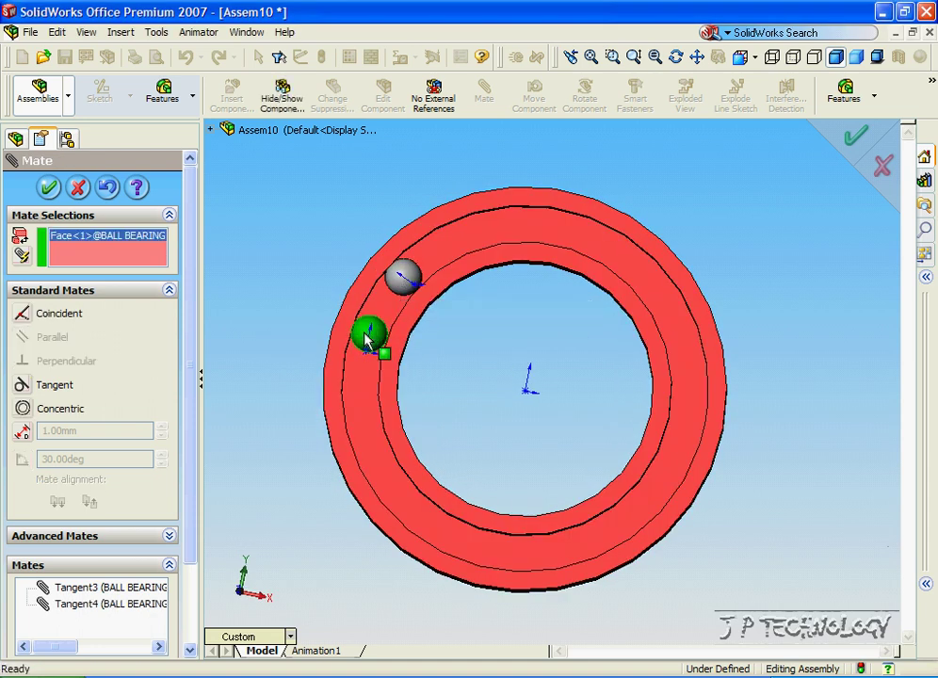
pyautogui.click(403, 274)
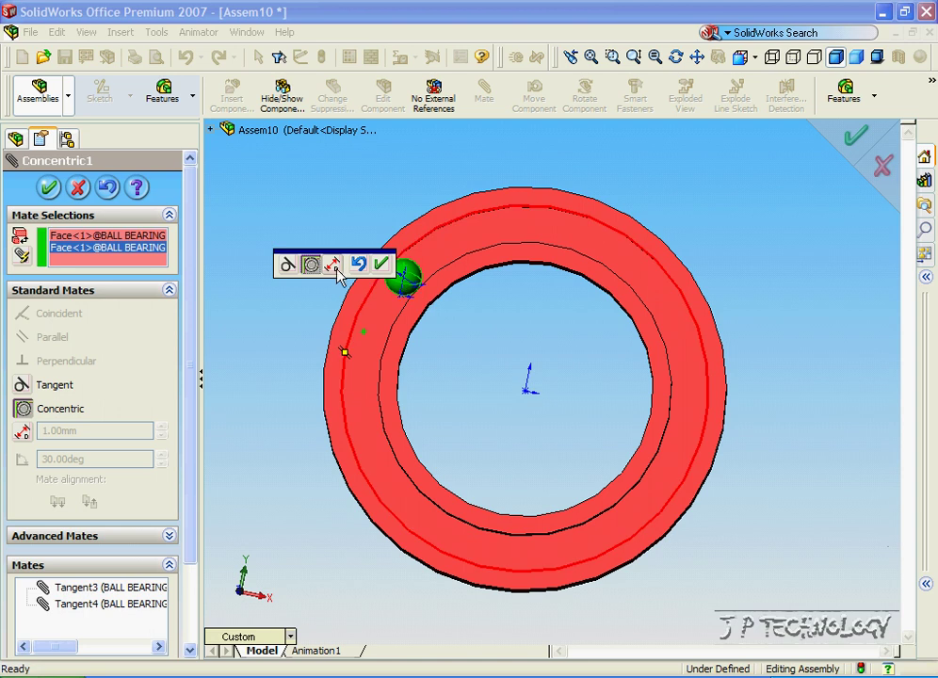
pyautogui.click(336, 268)
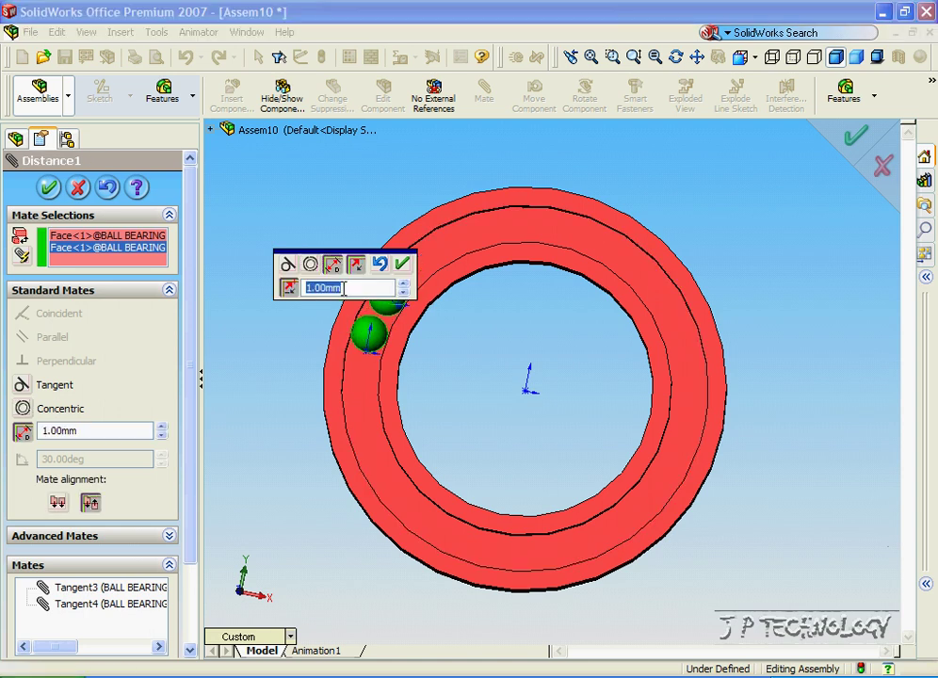
pyautogui.press('Return')
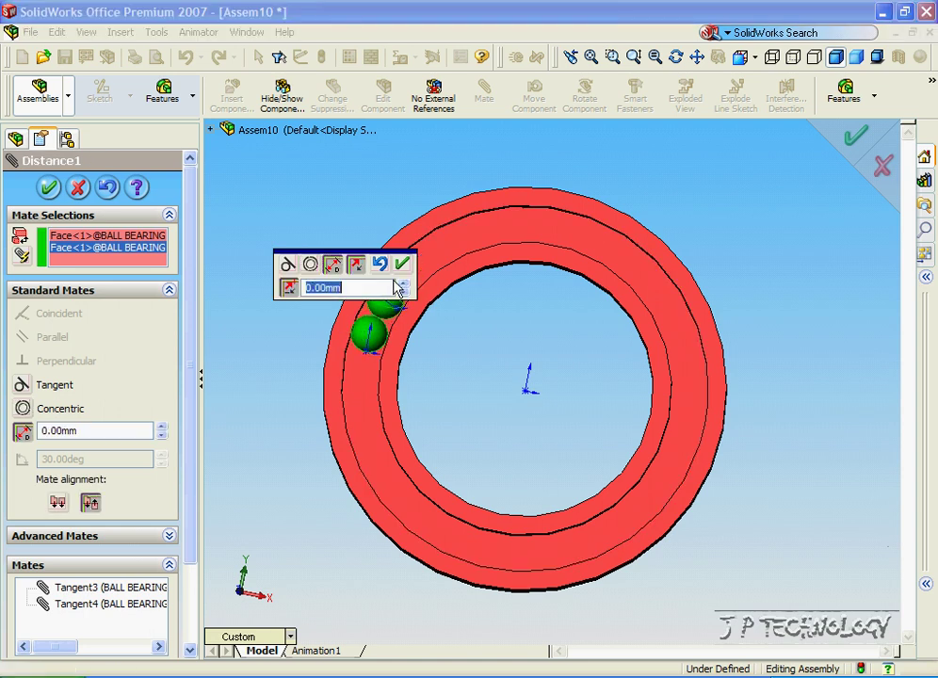
pyautogui.click(402, 266)
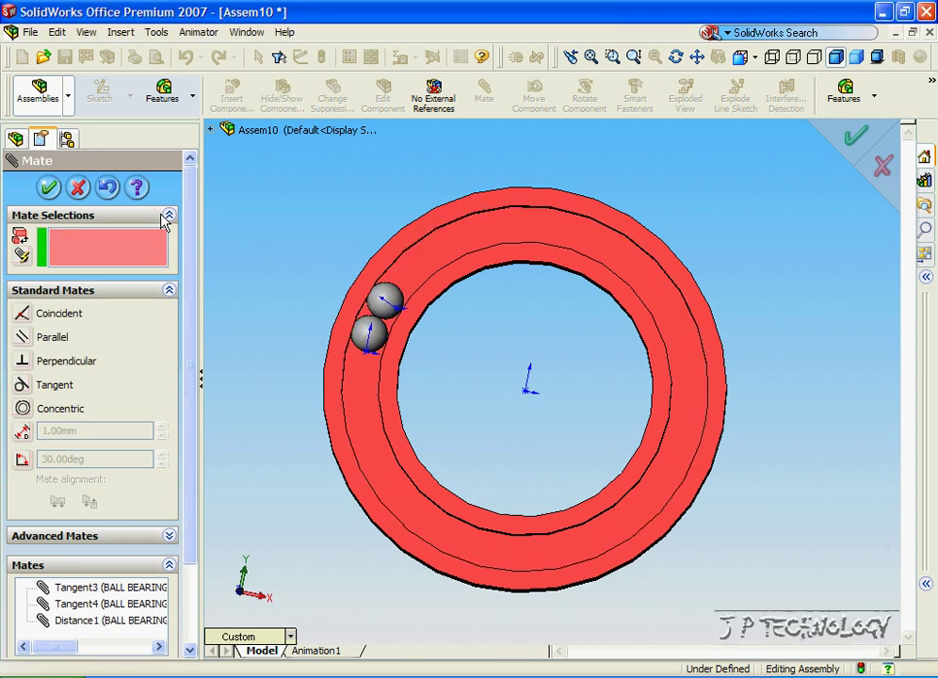
pyautogui.click(76, 188)
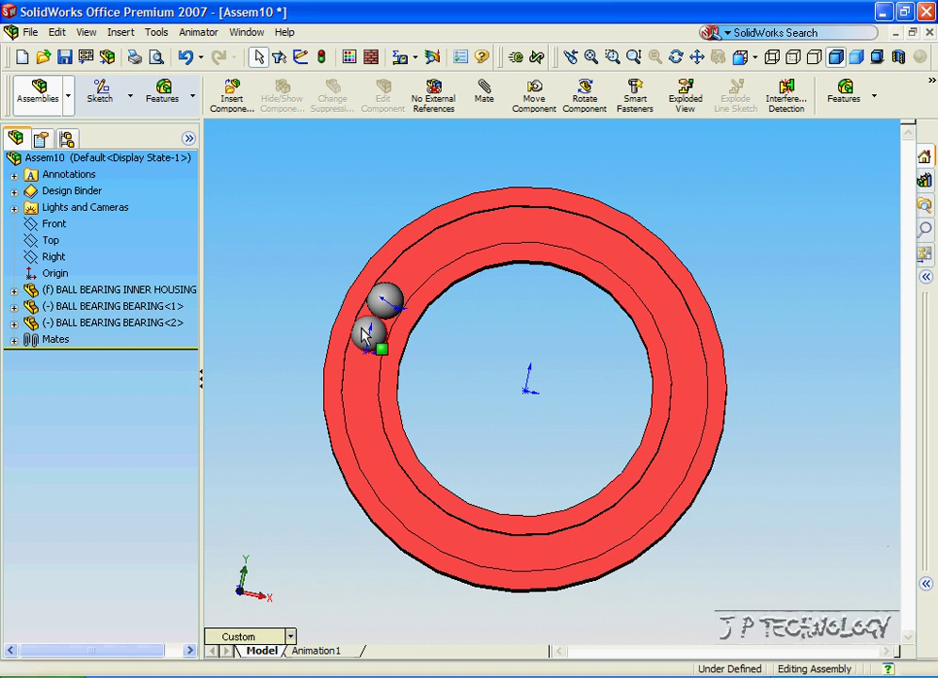
pyautogui.moveTo(364, 335); pyautogui.dragTo(380, 307)
# Insert a third Ball Bearing Bearing ball to the left of the ring
pyautogui.click(253, 239)
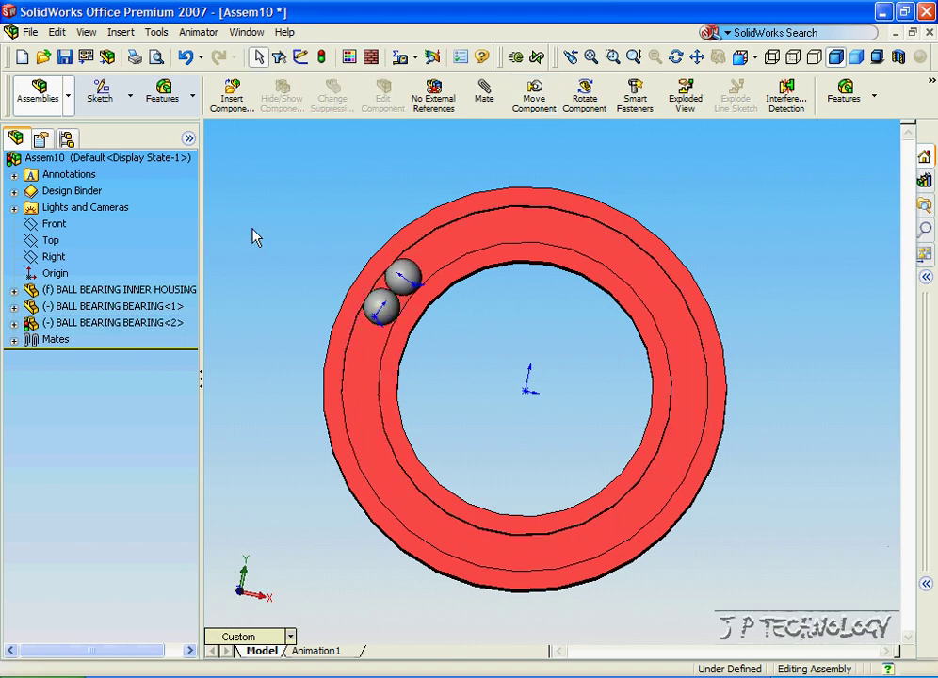
pyautogui.click(233, 101)
pyautogui.click(115, 497)
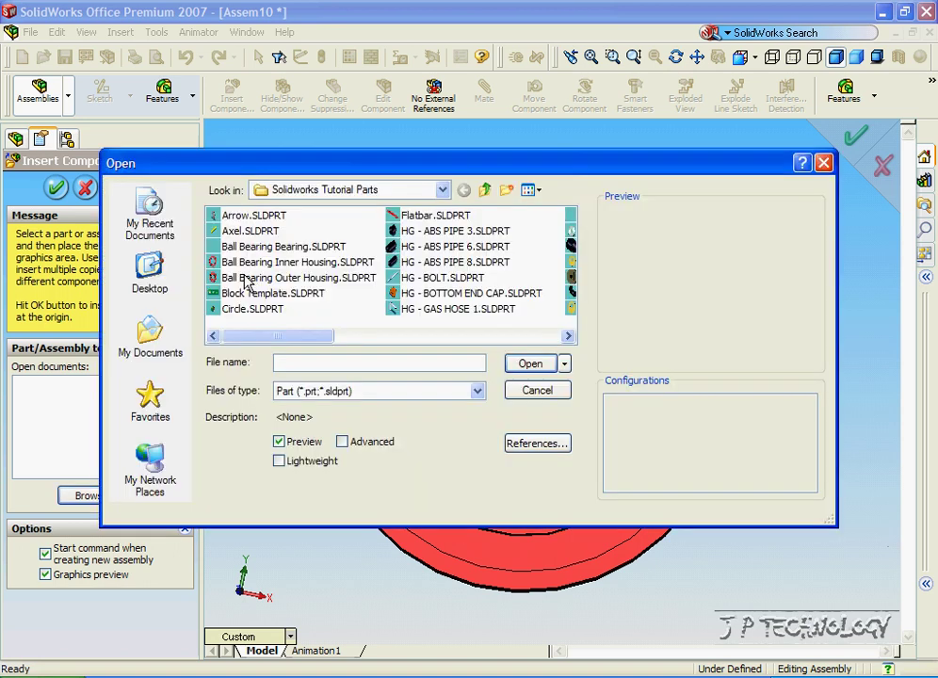
pyautogui.click(245, 247)
pyautogui.click(520, 362)
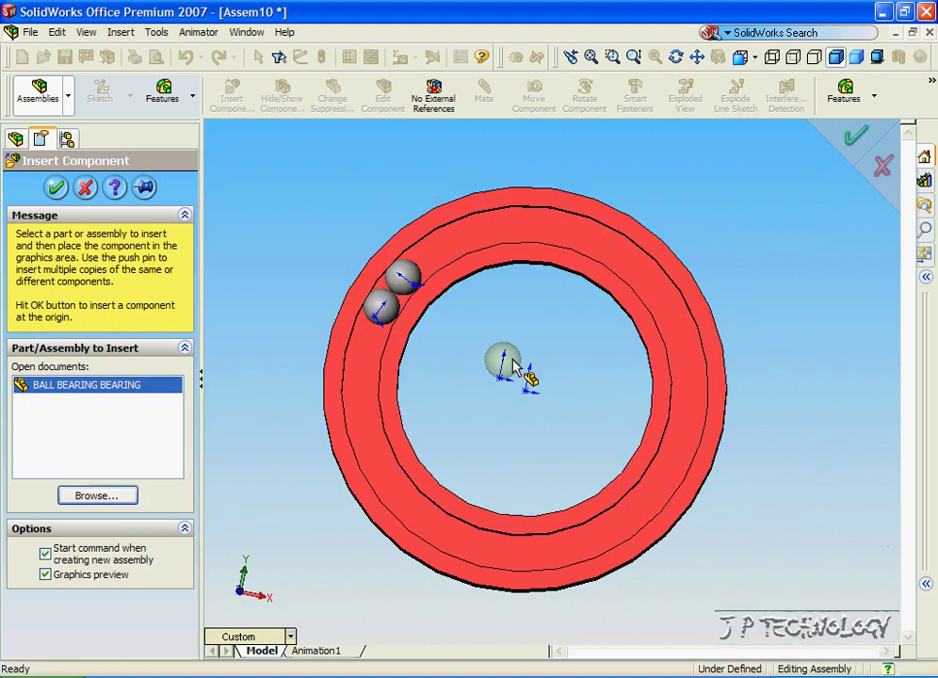
pyautogui.click(283, 381)
pyautogui.moveTo(278, 302); pyautogui.dragTo(305, 325, button='middle')
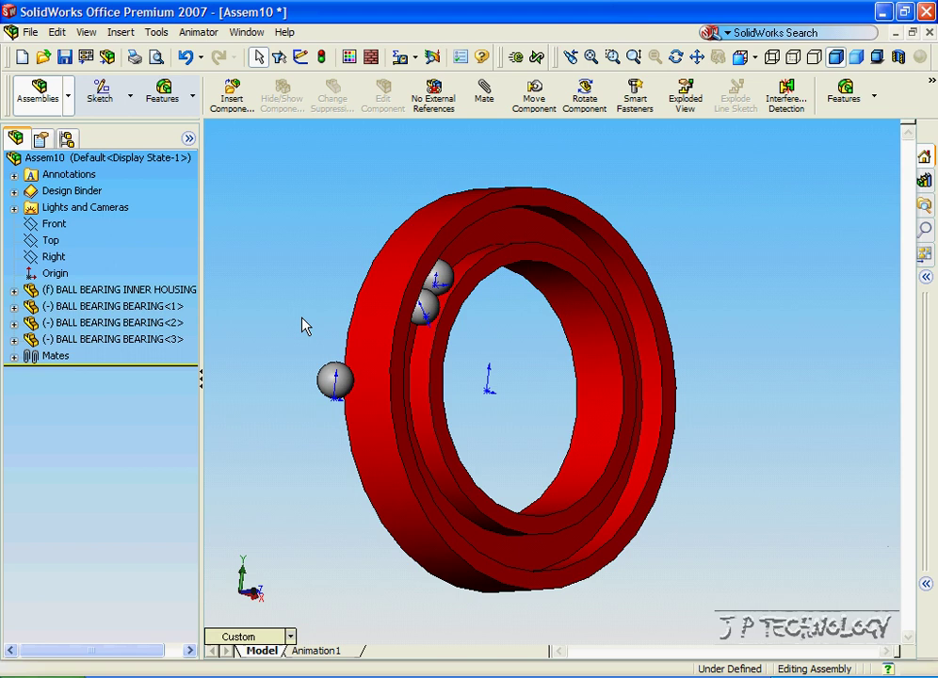
# Mate the third ball tangent to both race faces (Tangent5, Tangent6)
pyautogui.click(330, 381)
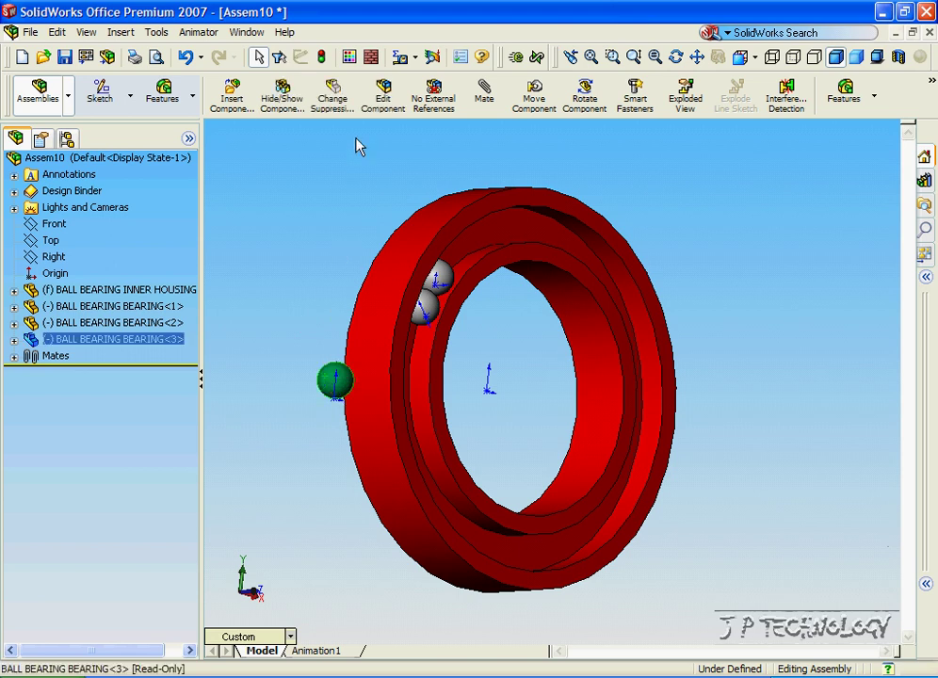
pyautogui.click(483, 94)
pyautogui.click(425, 386)
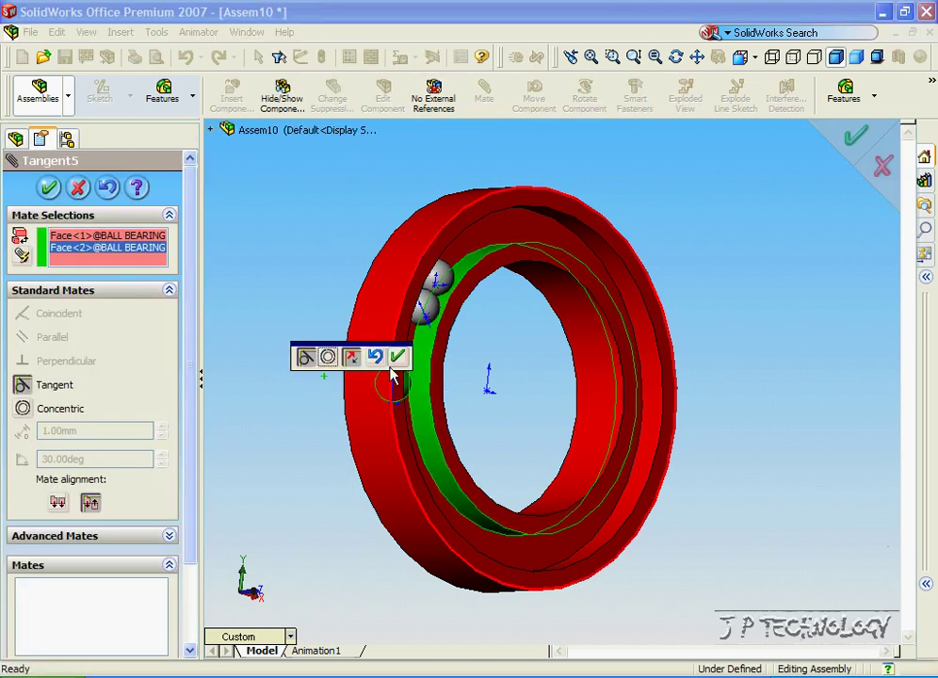
pyautogui.click(398, 357)
pyautogui.click(356, 378)
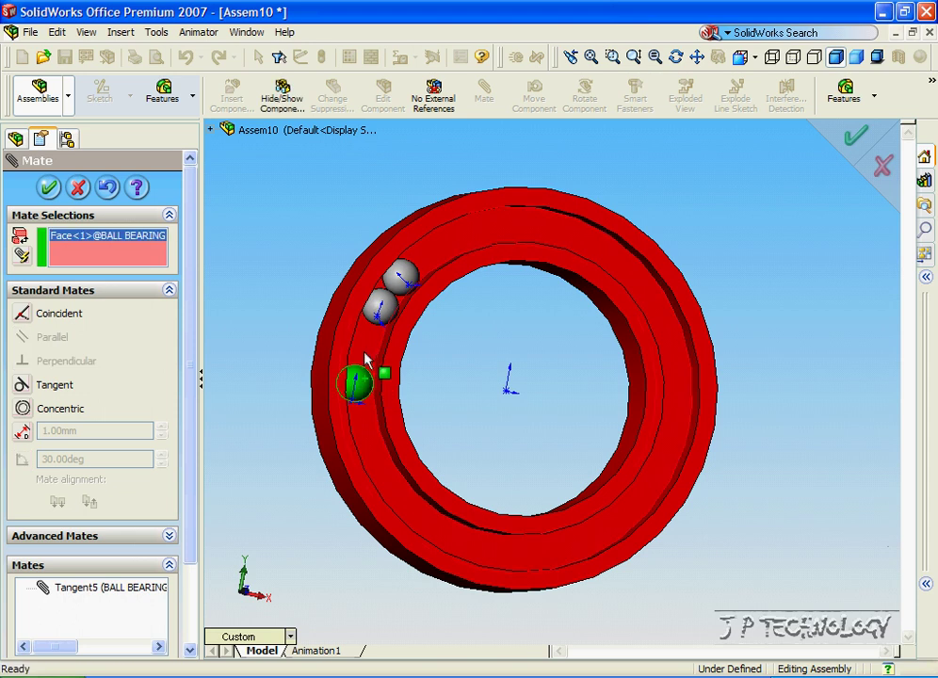
pyautogui.click(370, 353)
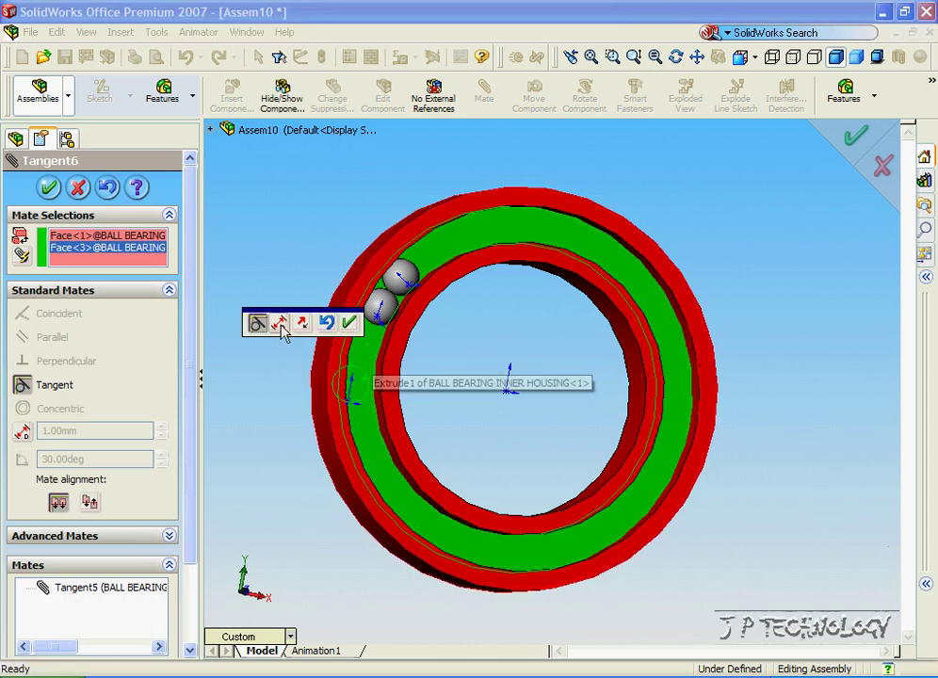
pyautogui.hotkey('ctrl', '3')
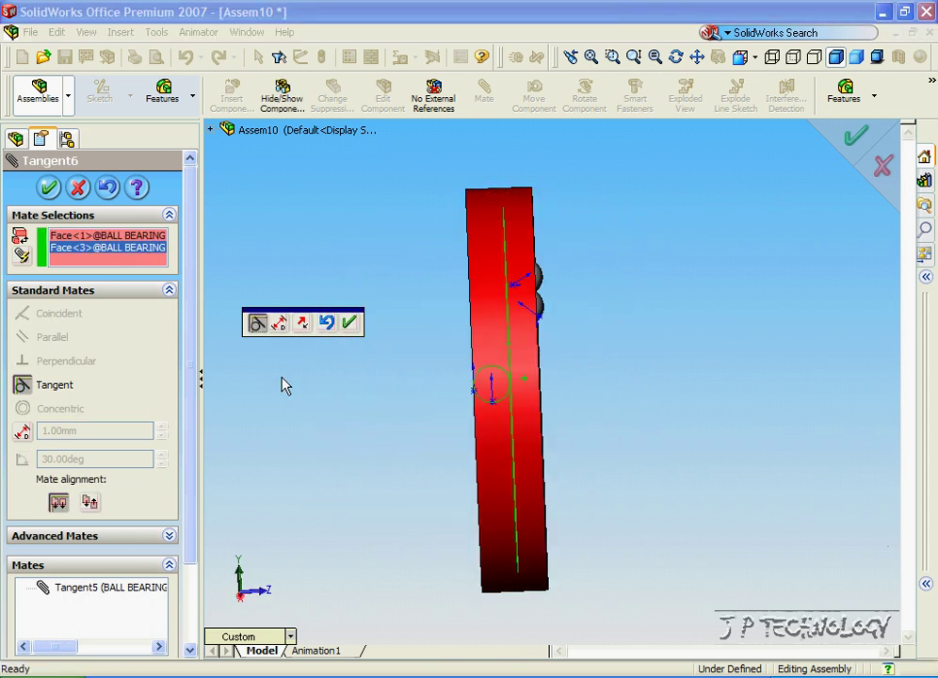
pyautogui.hotkey('ctrl', '7')
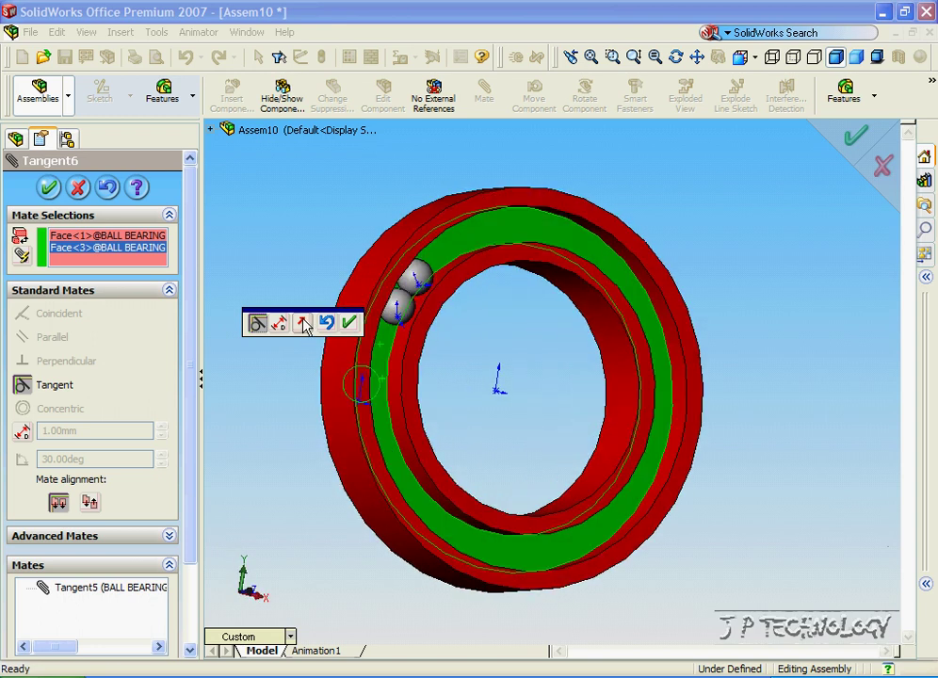
pyautogui.click(349, 323)
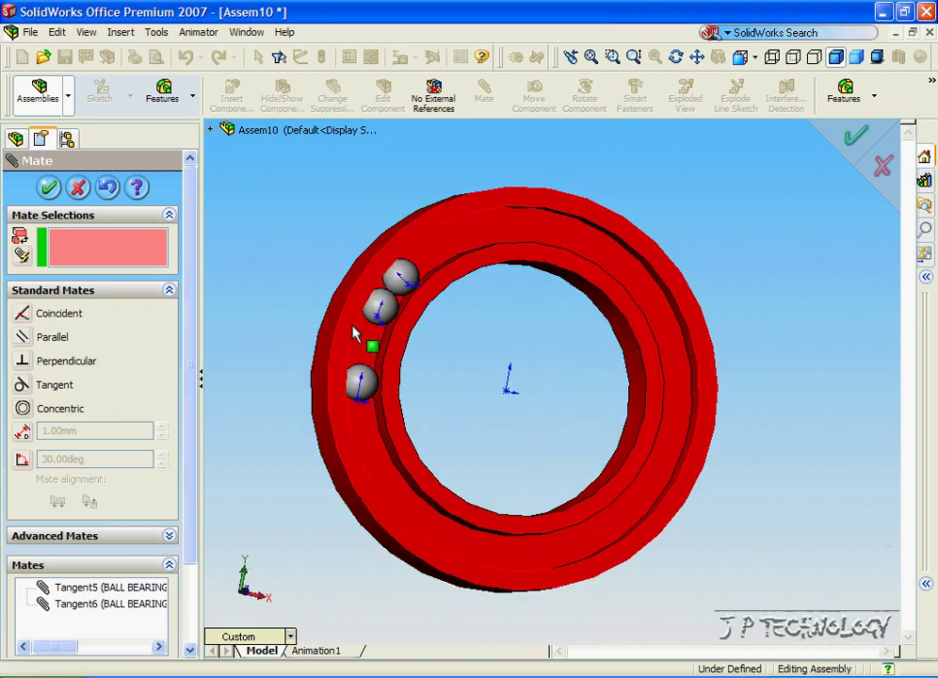
# Set a 0 mm distance mate between the third ball and its neighbour, then drag to test
pyautogui.click(361, 385)
pyautogui.click(377, 303)
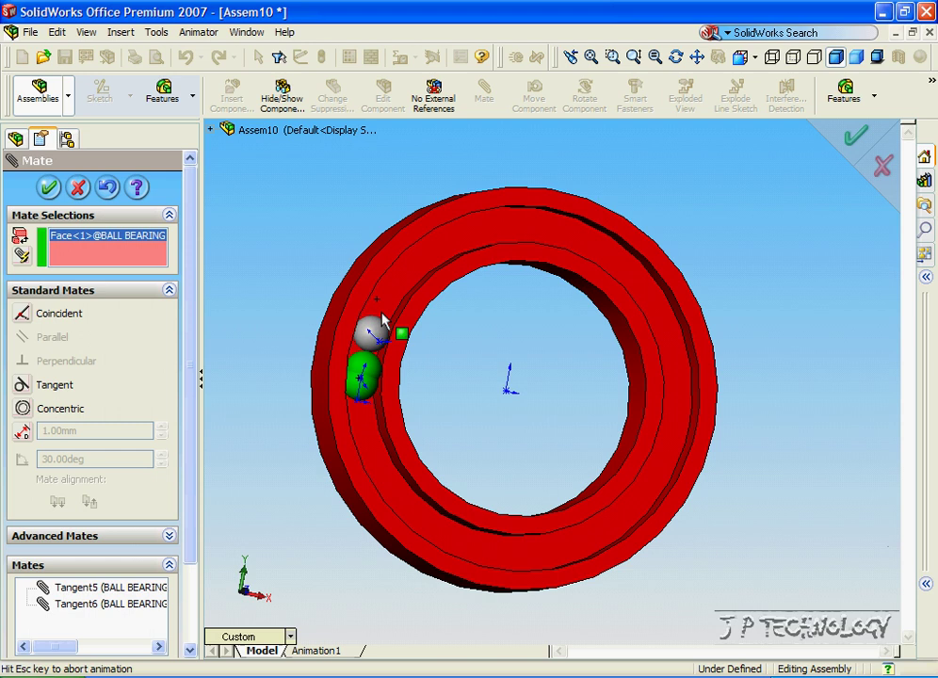
pyautogui.click(309, 302)
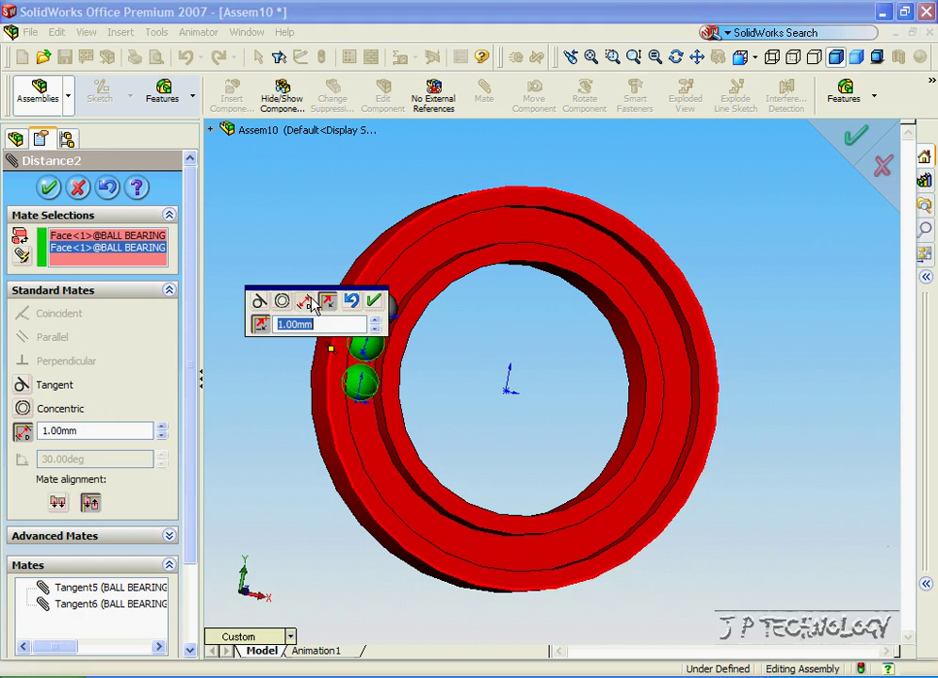
pyautogui.write('0')
pyautogui.press('Return')
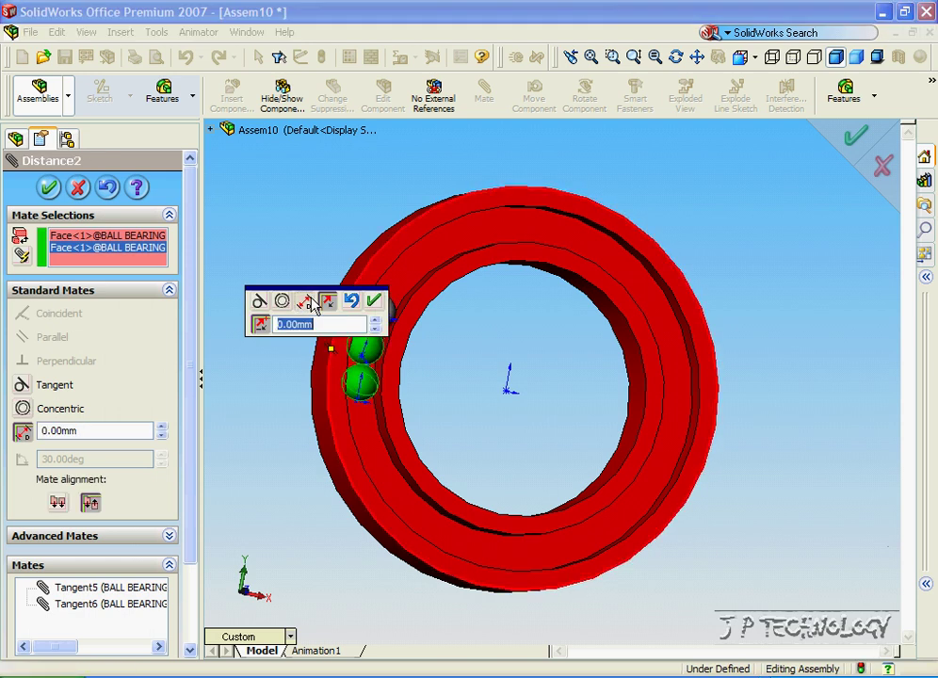
pyautogui.click(373, 301)
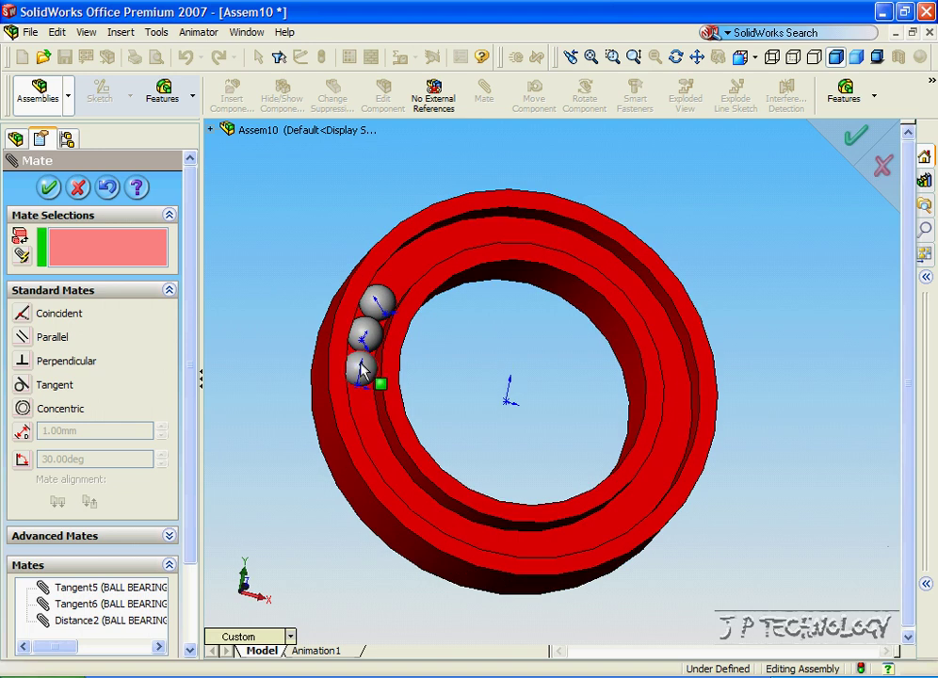
pyautogui.moveTo(473, 254); pyautogui.dragTo(241, 291)
# Close the Mate PropertyManager and view the three-ball ring from the Front orientation
pyautogui.click(50, 187)
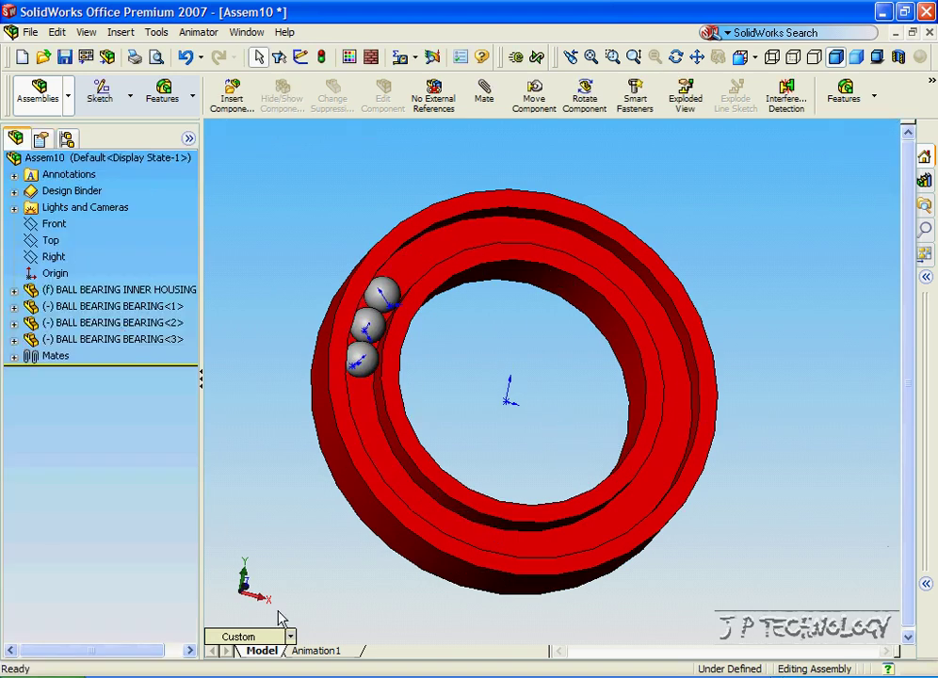
pyautogui.click(280, 638)
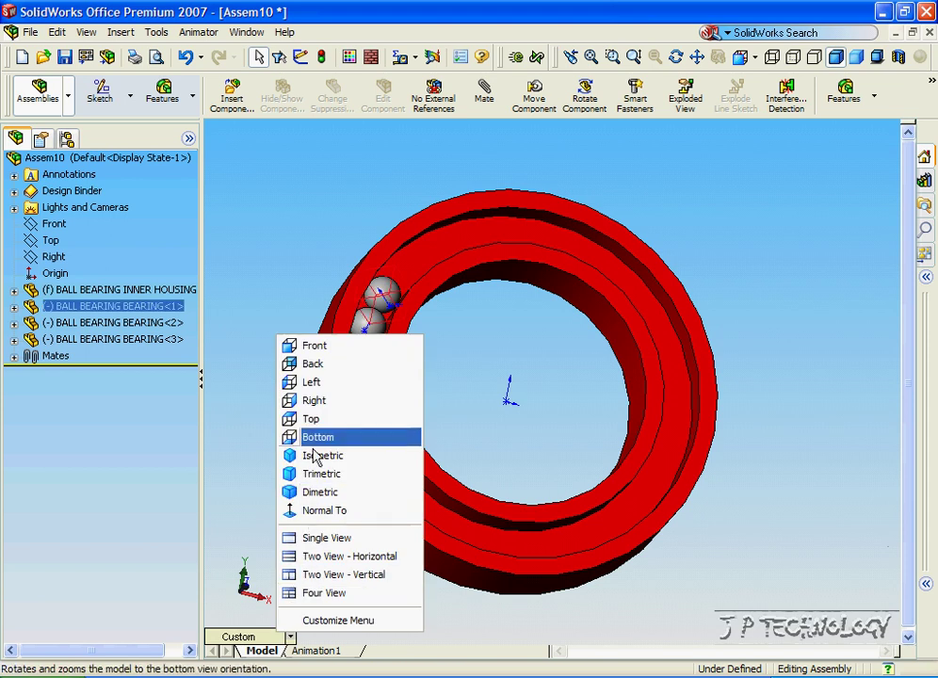
pyautogui.click(310, 346)
pyautogui.press('Down')
pyautogui.press('Down')
pyautogui.press('Down')
pyautogui.press('Up')
pyautogui.press('Up')
pyautogui.press('Up')
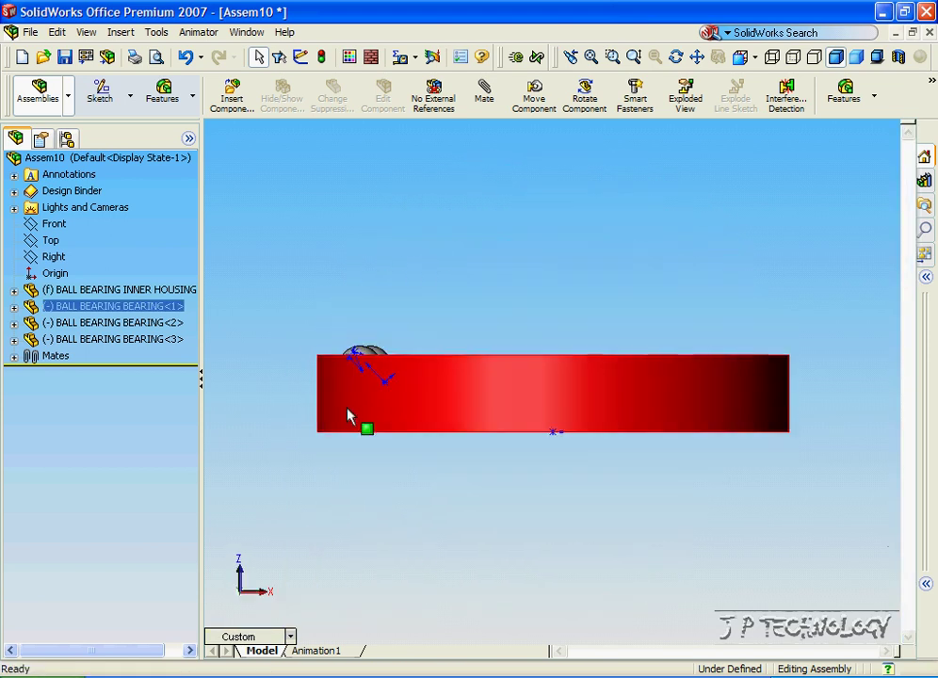
pyautogui.press('Down')
pyautogui.press('Up')
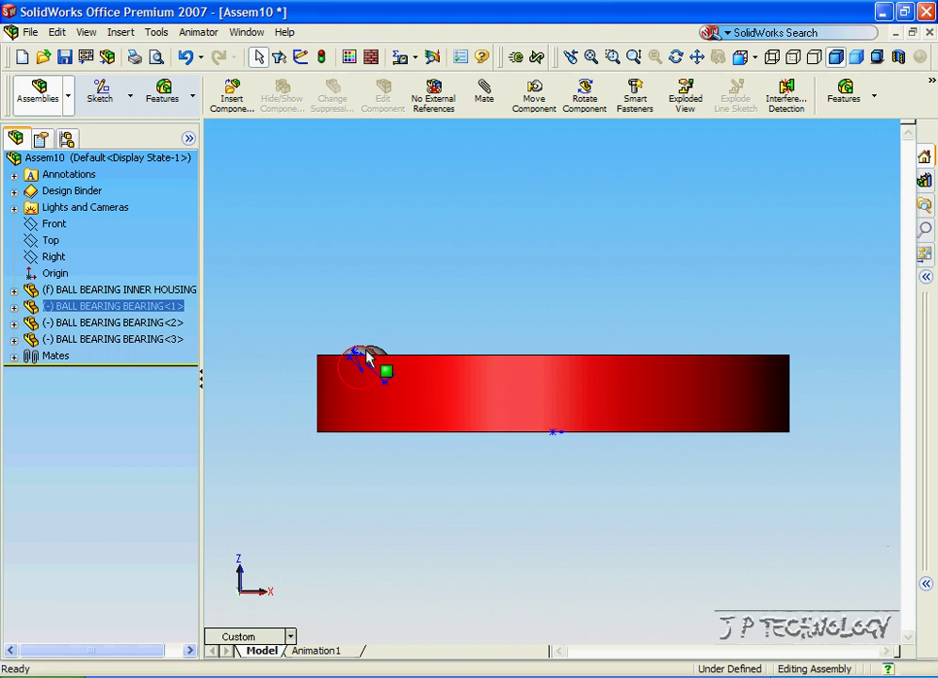
pyautogui.hotkey('ctrl', '1')
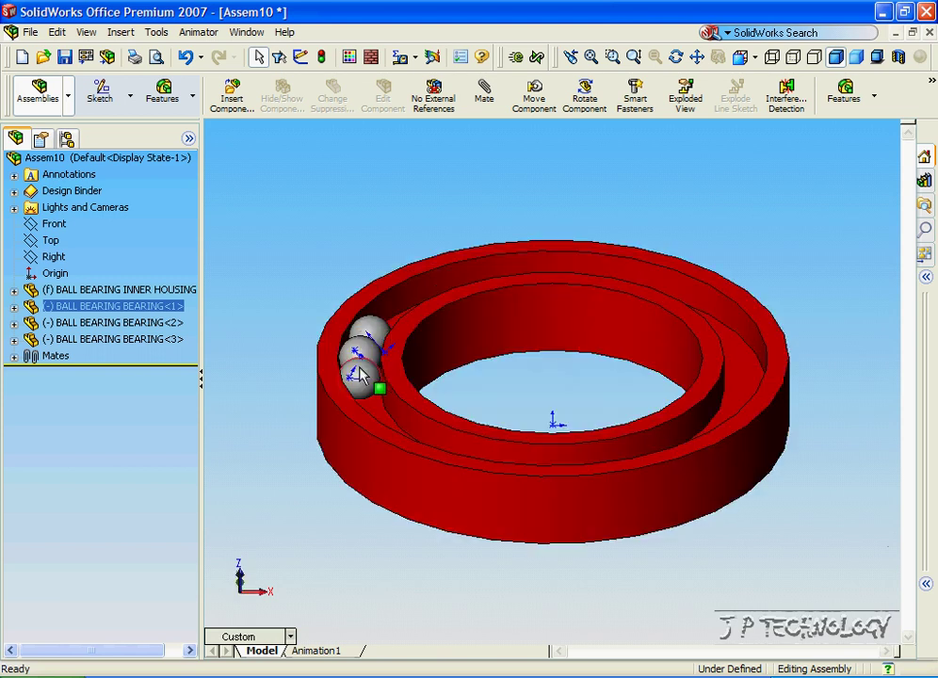
# Insert and place the Ball Bearing Outer Housing part, then select it
pyautogui.click(237, 95)
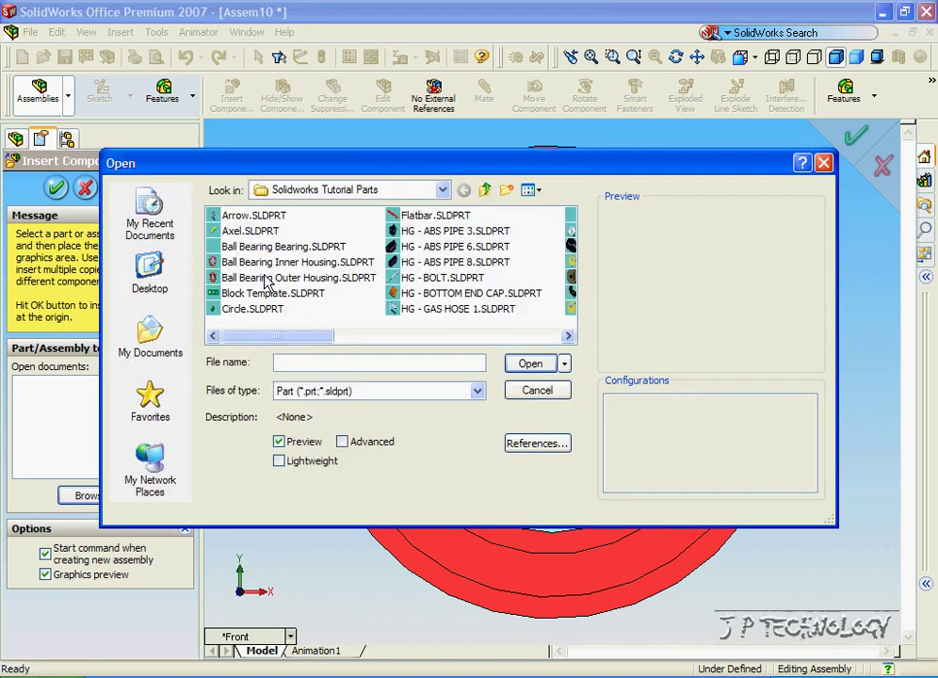
pyautogui.click(267, 277)
pyautogui.click(521, 363)
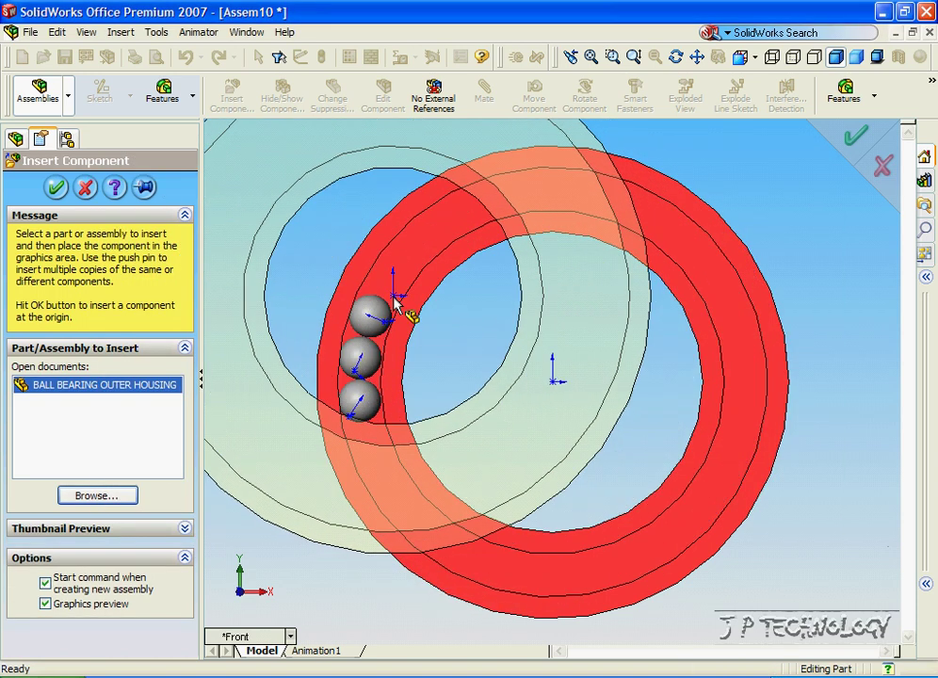
pyautogui.click(384, 212)
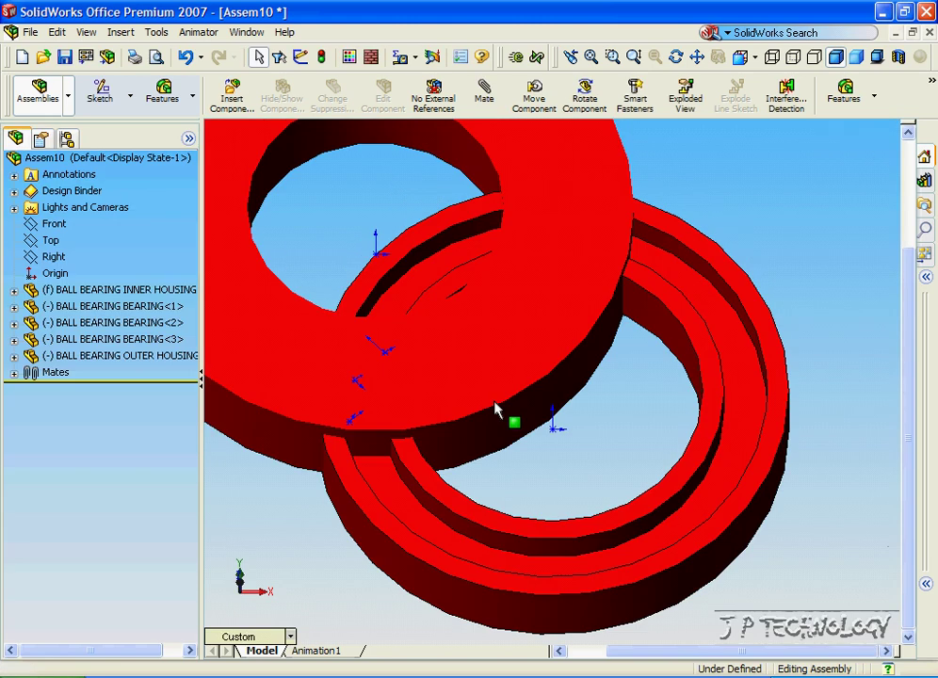
pyautogui.moveTo(497, 410); pyautogui.dragTo(320, 617, button='middle')
pyautogui.click(322, 627)
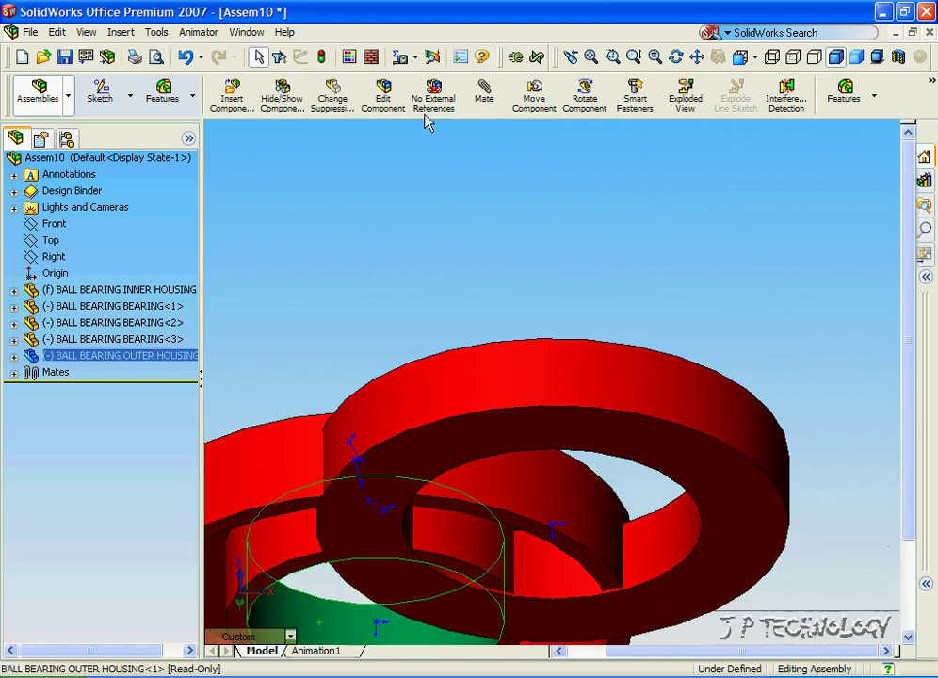
# Mate the outer housing concentric with the inner housing and slide it above
pyautogui.click(484, 94)
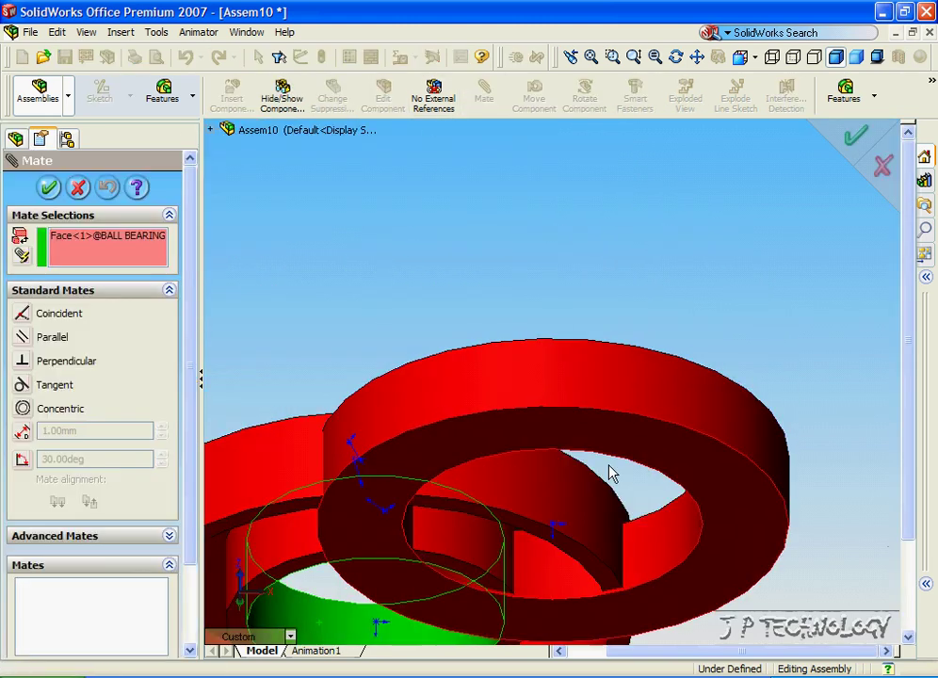
pyautogui.click(665, 549)
pyautogui.click(863, 565)
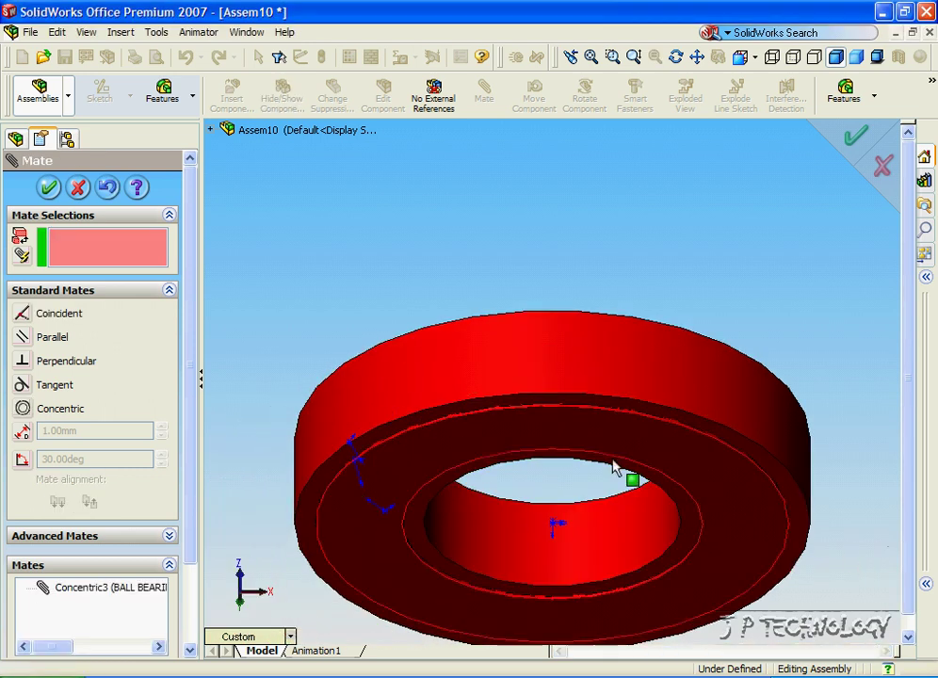
pyautogui.moveTo(517, 383); pyautogui.dragTo(397, 386)
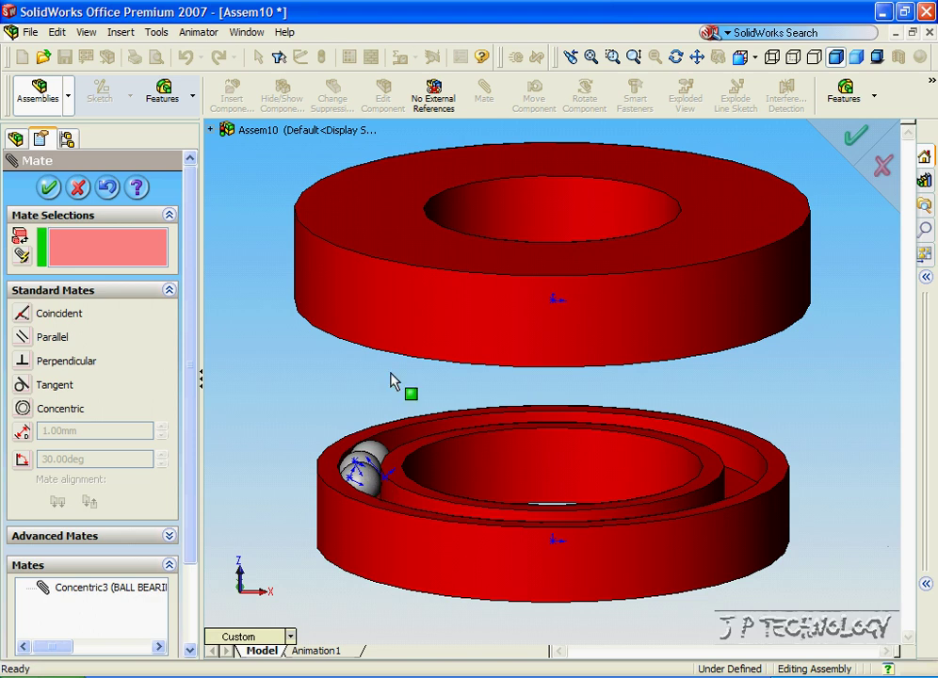
# Make the outer housing's lower face tangent to a ball (Tangent7)
pyautogui.moveTo(392, 380); pyautogui.dragTo(377, 274, button='middle')
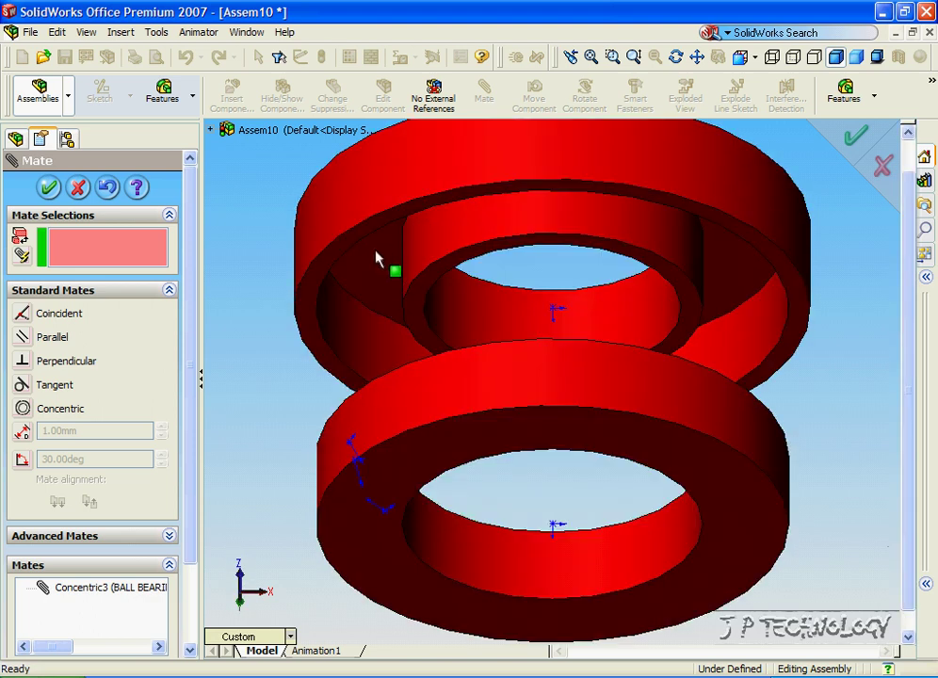
pyautogui.click(376, 256)
pyautogui.moveTo(224, 337); pyautogui.dragTo(360, 451, button='middle')
pyautogui.click(361, 475)
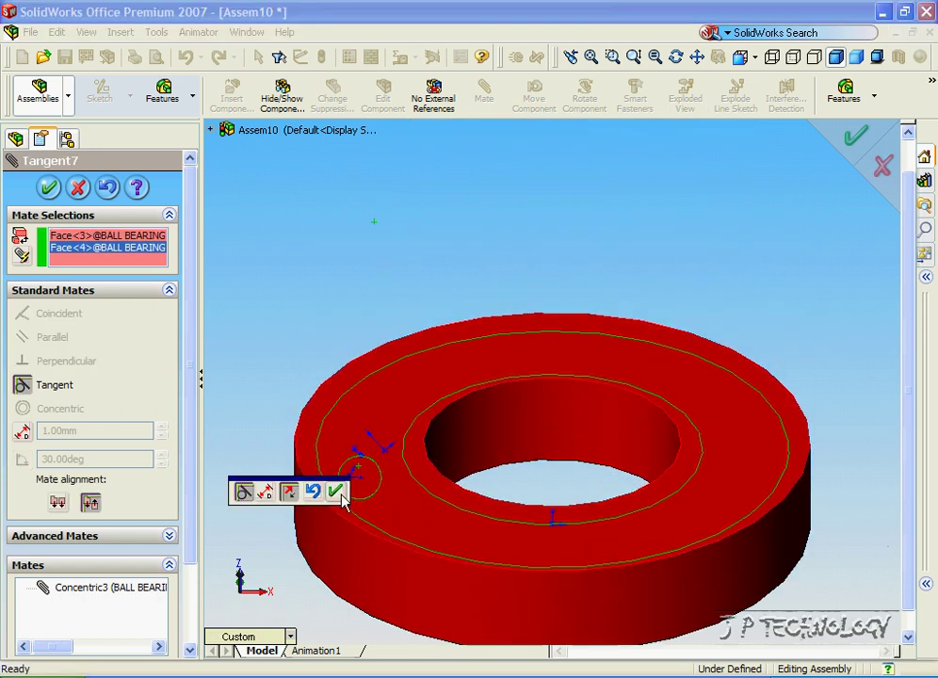
pyautogui.click(336, 492)
pyautogui.moveTo(274, 468); pyautogui.dragTo(267, 441, button='middle')
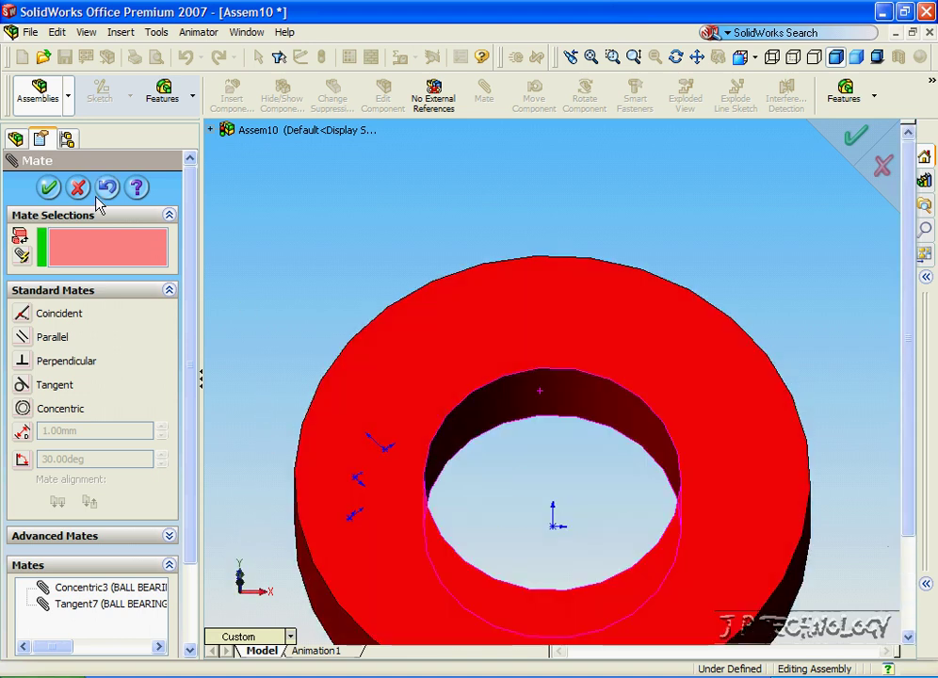
# Finish mating and show the bearing in wireframe from the front view
pyautogui.click(50, 190)
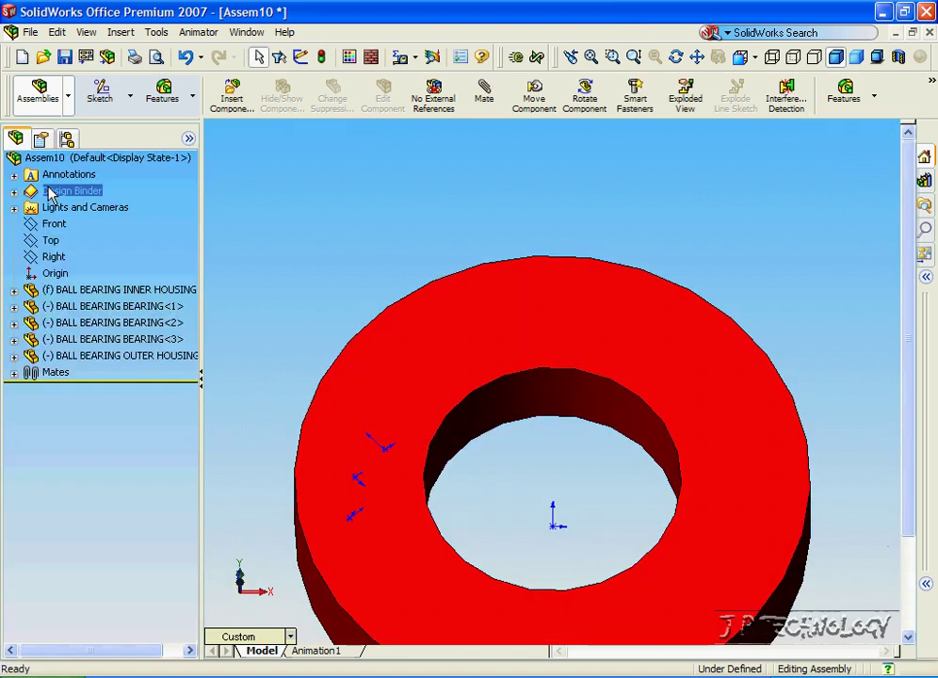
pyautogui.moveTo(318, 213); pyautogui.dragTo(759, 168, button='middle')
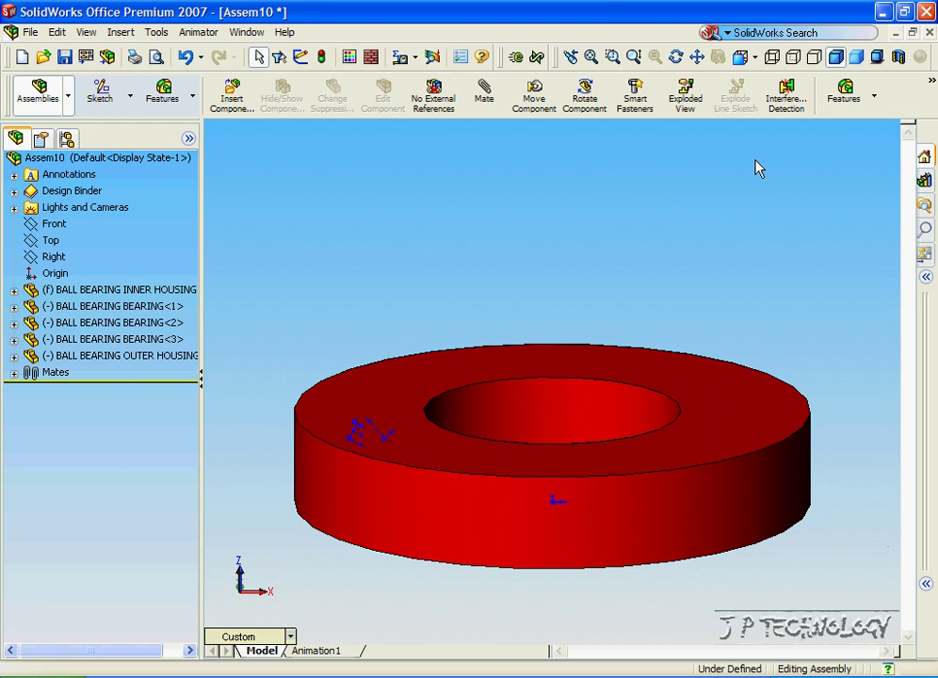
pyautogui.click(772, 57)
pyautogui.hotkey('ctrl', '1')
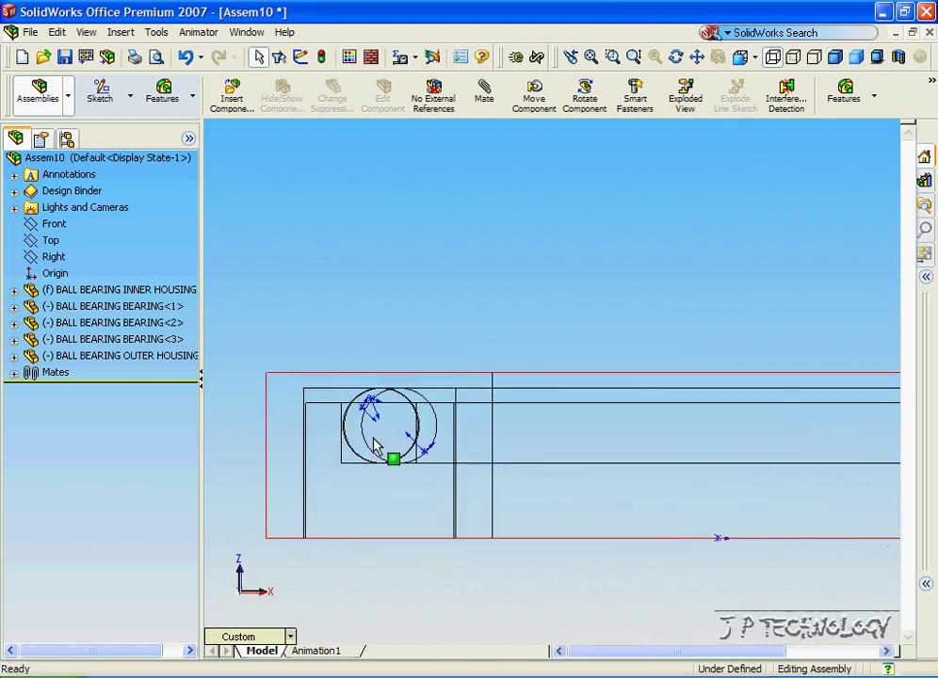
# In isometric view, turn the outer housing to check the three balls still move
pyautogui.scroll(-3, 375, 447)
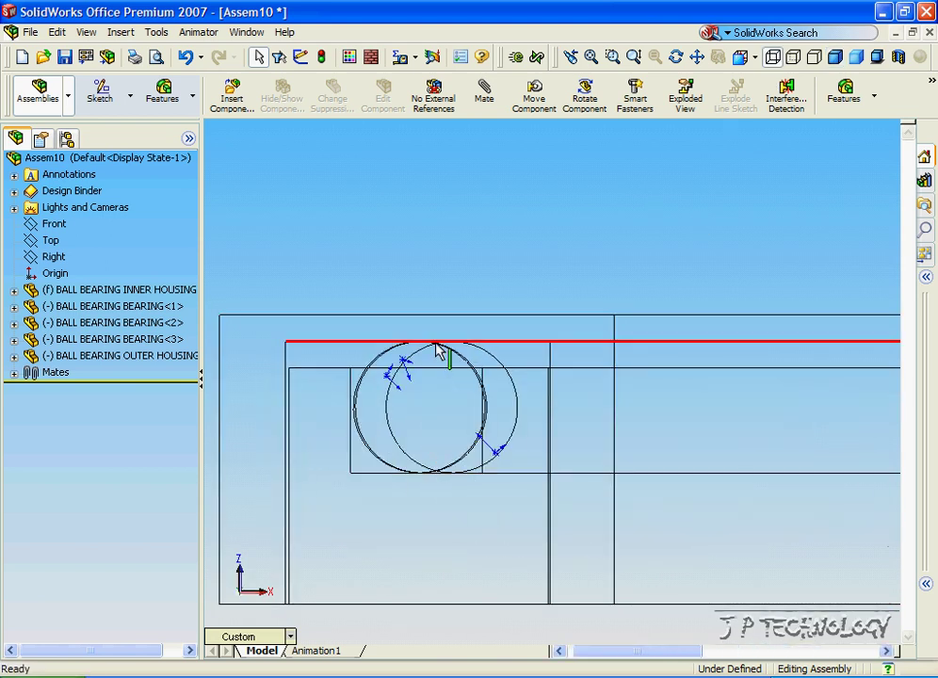
pyautogui.hotkey('ctrl', '7')
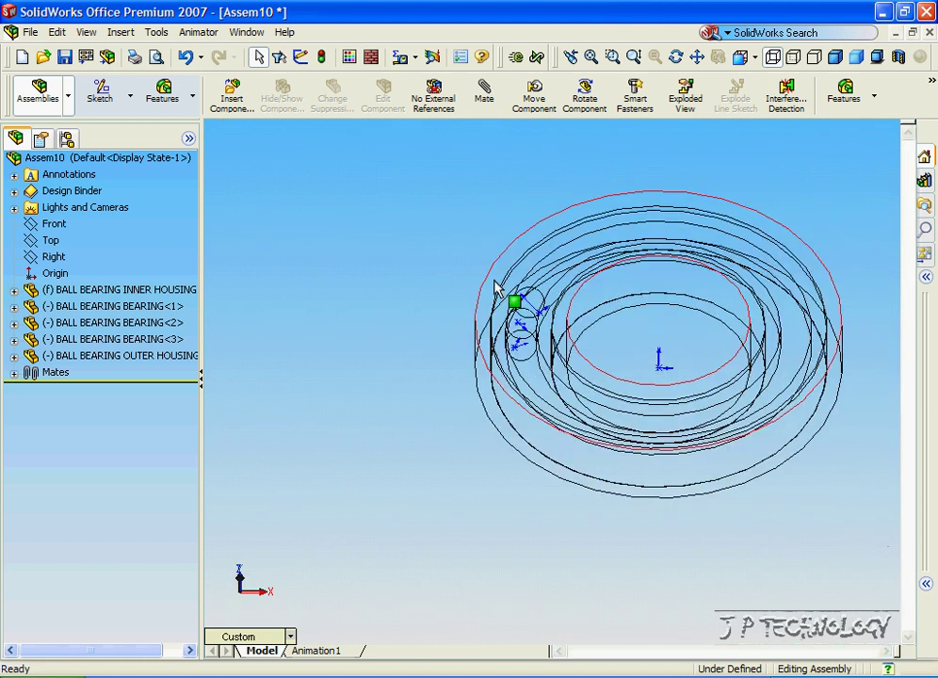
pyautogui.moveTo(496, 287); pyautogui.dragTo(445, 241)
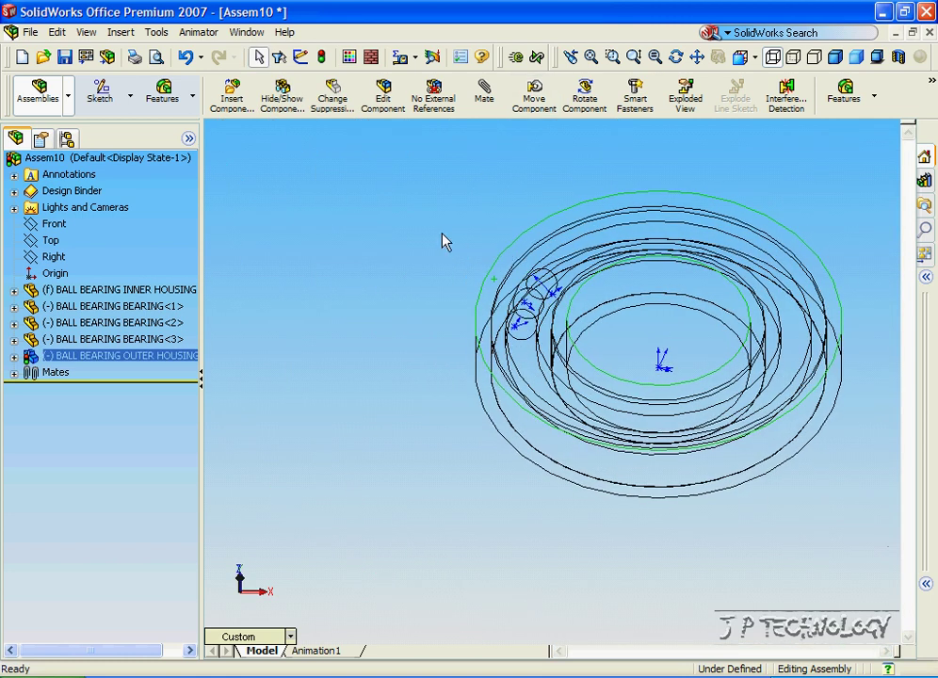
pyautogui.click(445, 241)
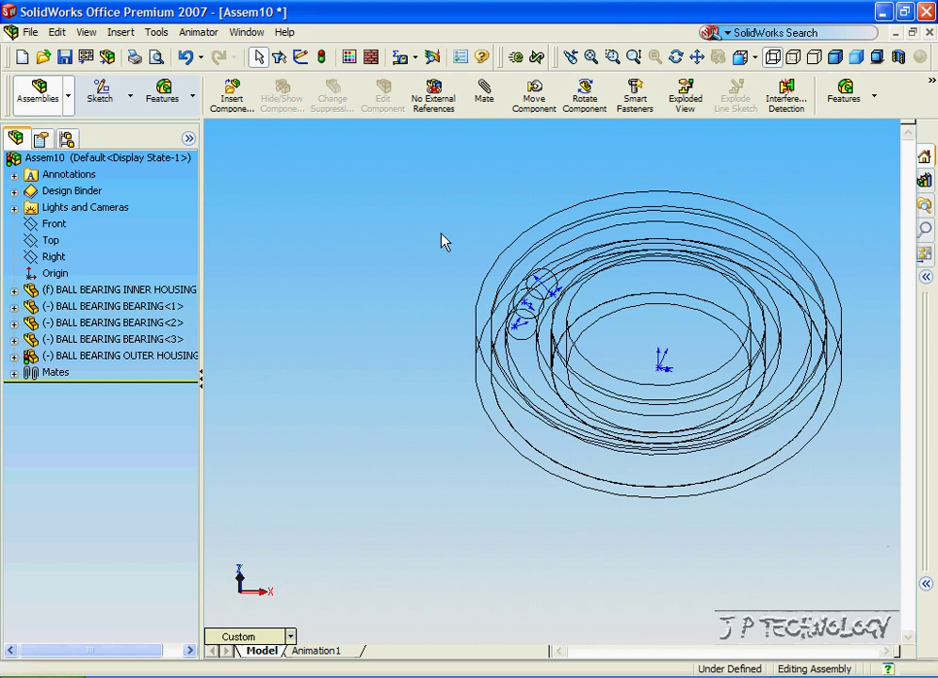